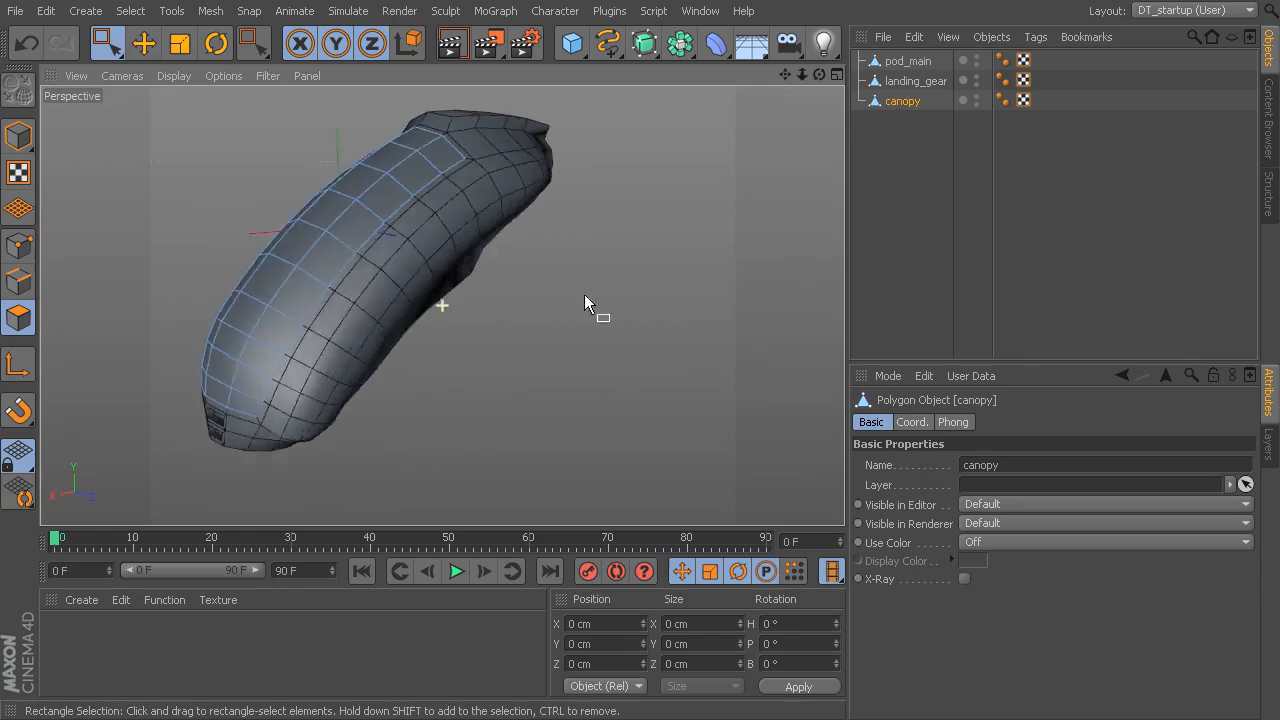
- Hide the canopy object in the editor view and look into the pod's opening
click(976, 96)
click(976, 96)
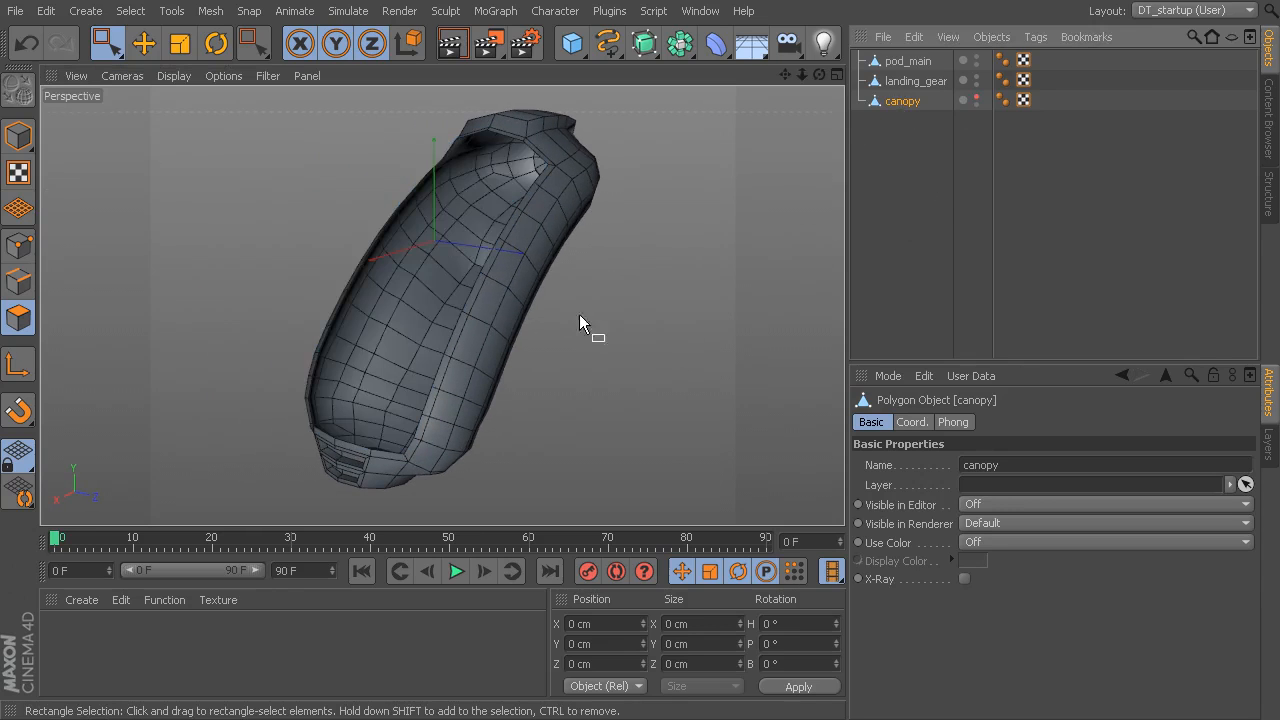
alt+drag(579, 314, 492, 224)
alt+drag(579, 310, 542, 322)
alt+right_drag(557, 314, 606, 322)
alt+drag(606, 322, 668, 285)
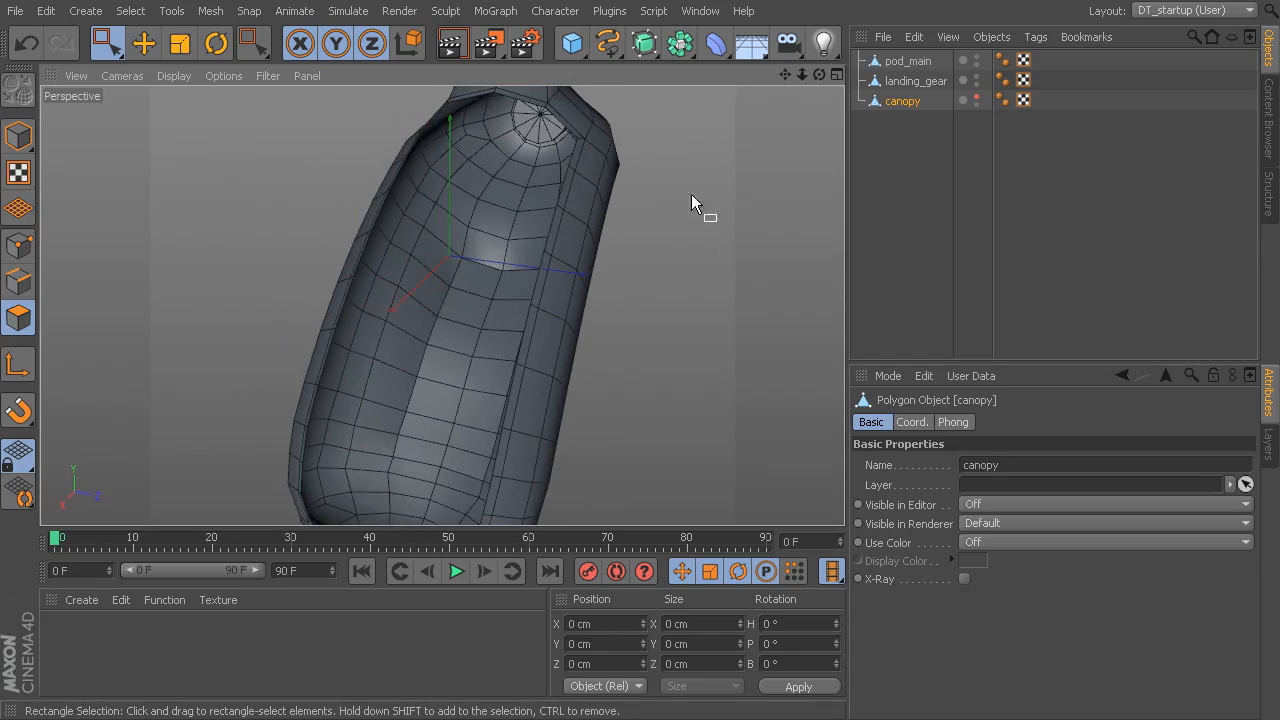
alt+drag(680, 222, 343, 199)
- Select the border edge loop around the cockpit opening of pod_main
click(895, 61)
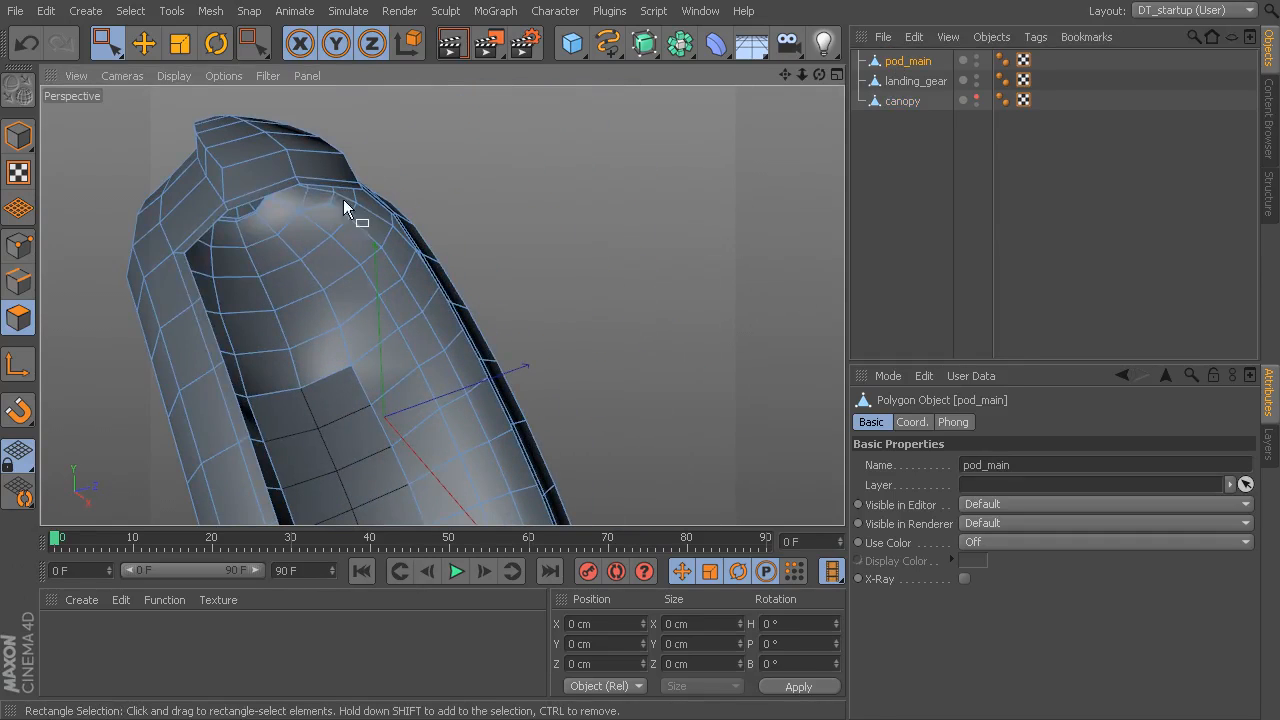
click(141, 47)
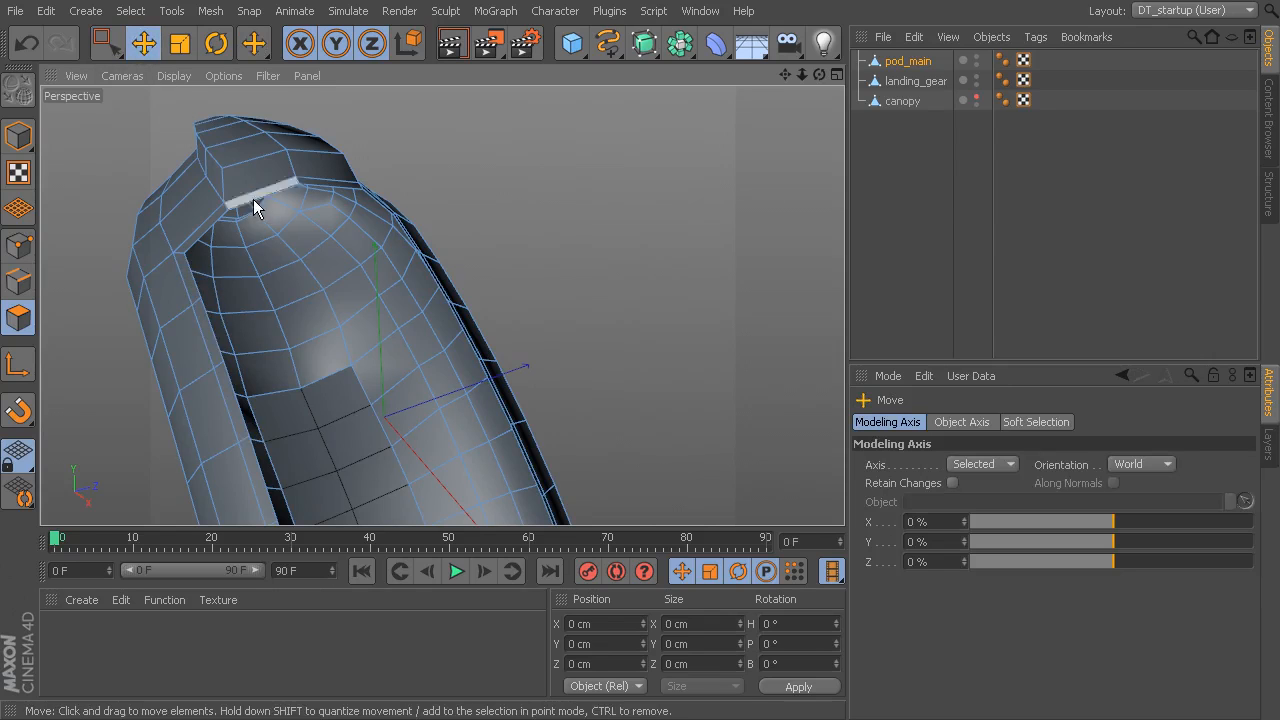
click(17, 283)
alt+middle_drag(185, 289, 317, 289)
alt+drag(317, 289, 345, 318)
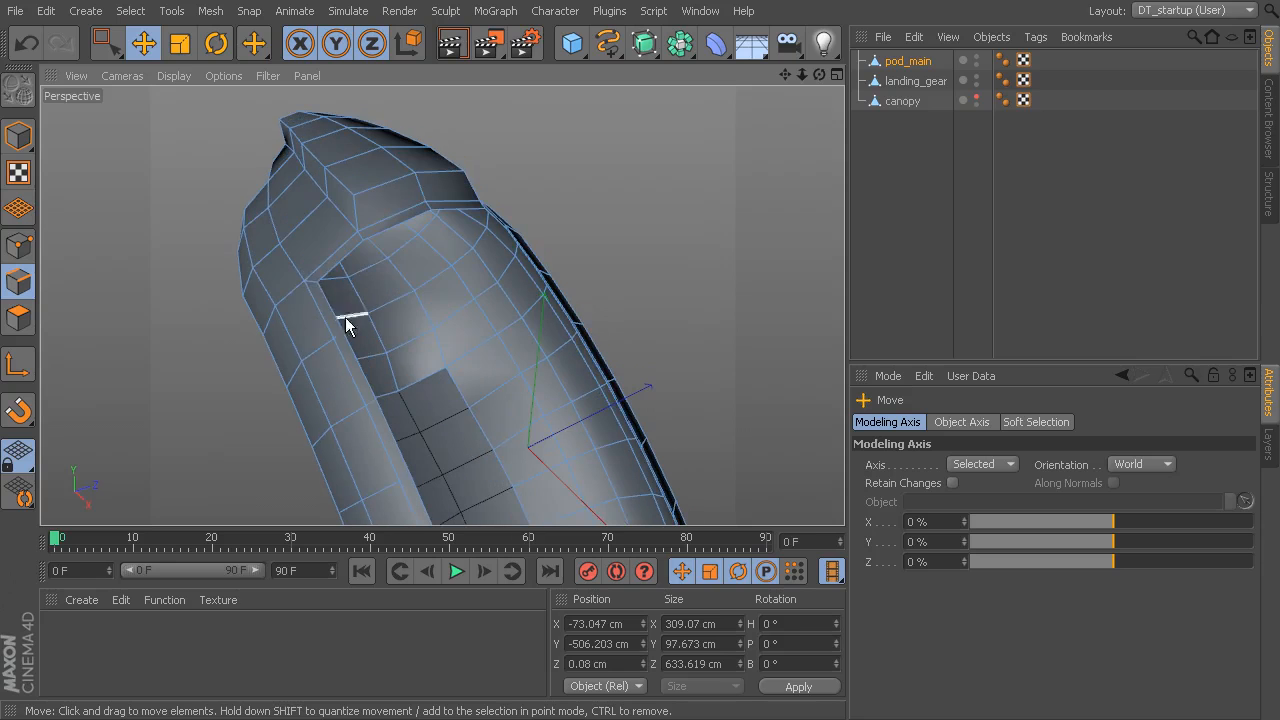
double_click(329, 310)
alt+drag(443, 314, 510, 206)
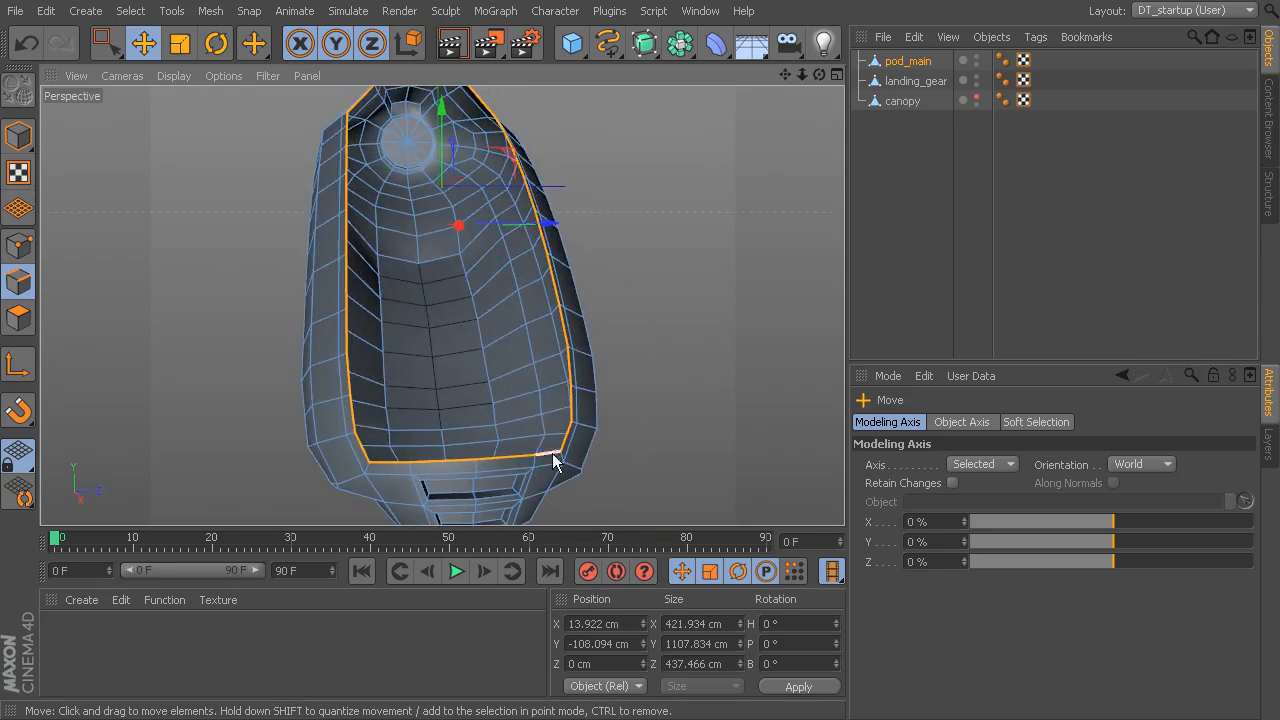
- Extrude the opening's border edges into the pod with an offset of 167 cm and an edge angle of -125°
alt+drag(669, 310, 612, 288)
alt+middle_drag(590, 239, 623, 294)
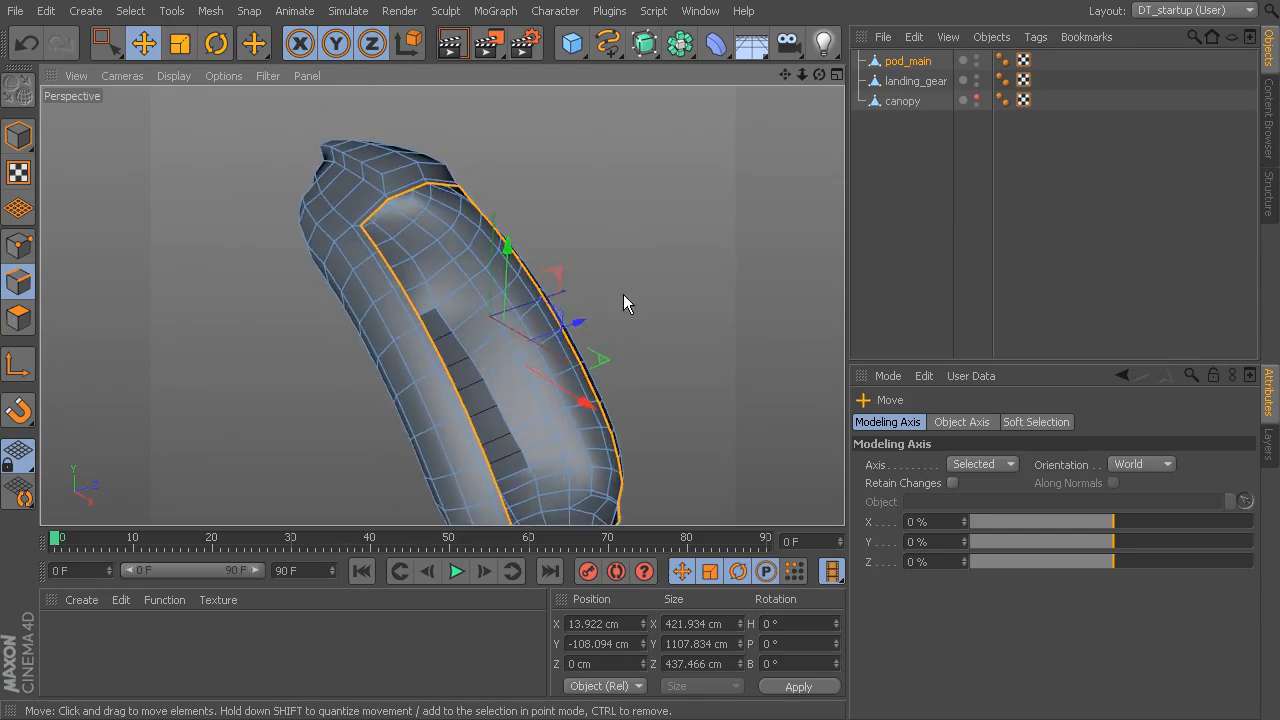
alt+right_drag(537, 251, 615, 271)
alt+drag(615, 271, 558, 214)
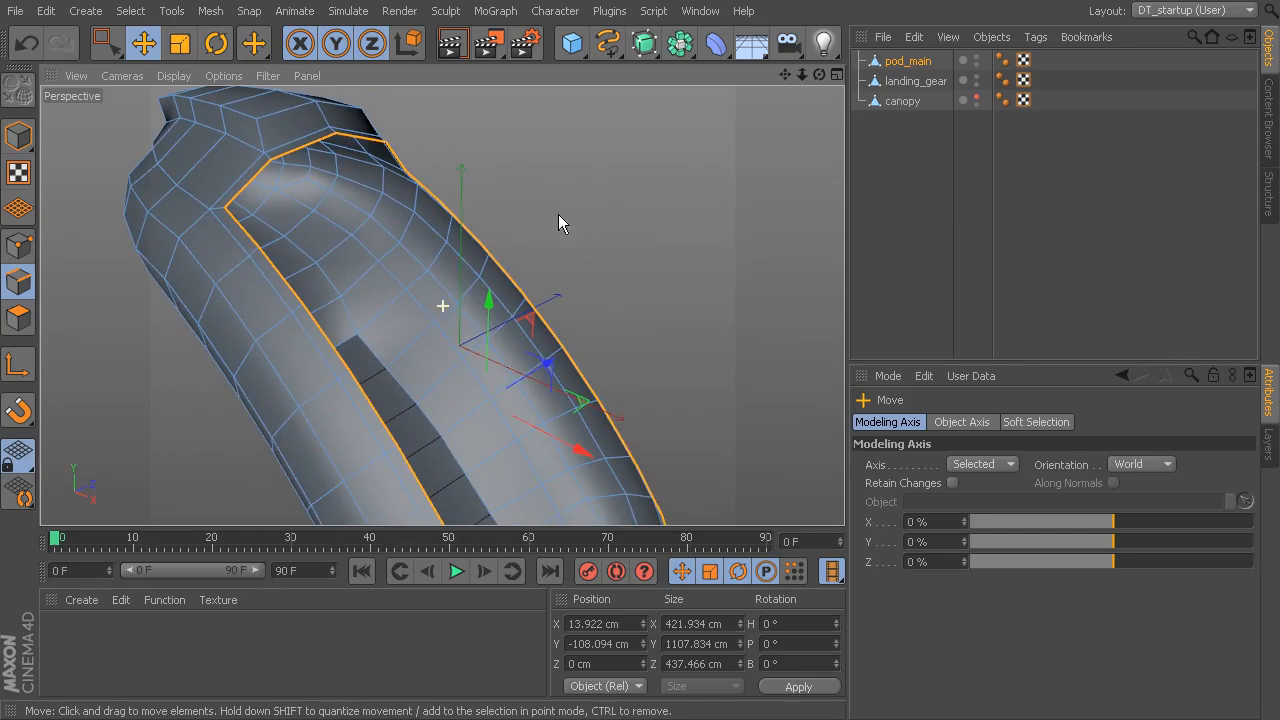
right_click(604, 118)
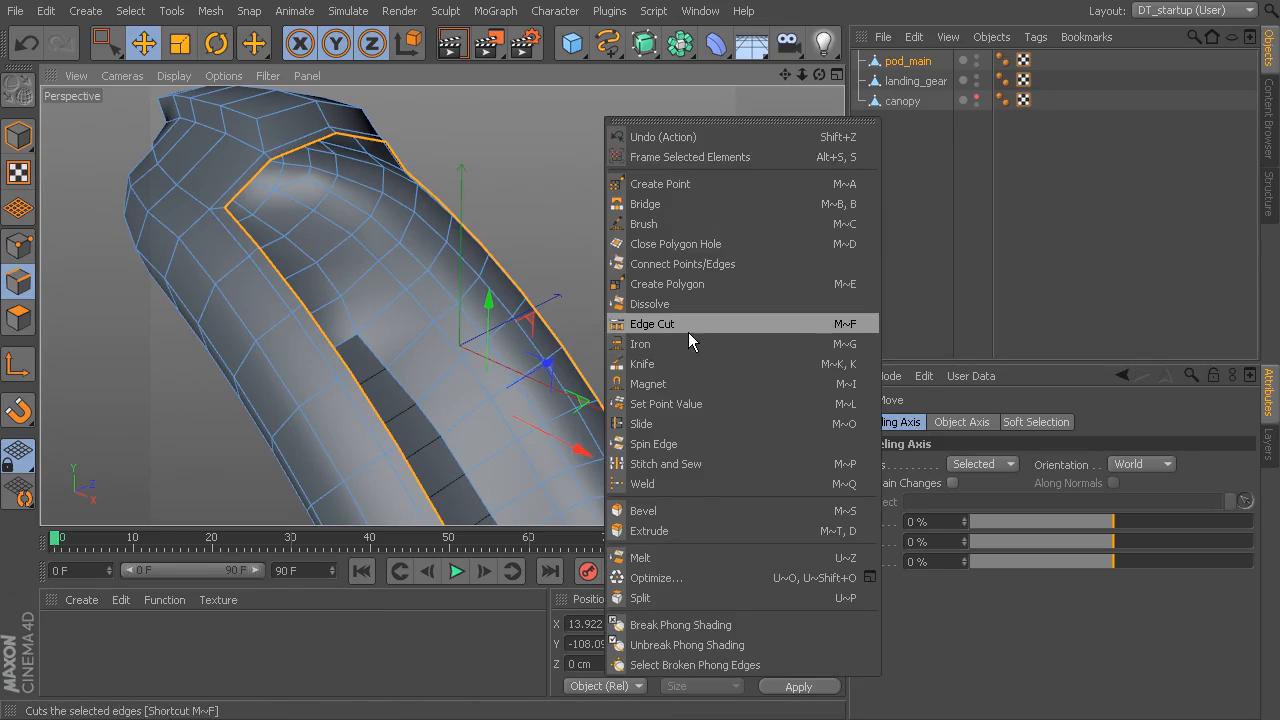
click(698, 530)
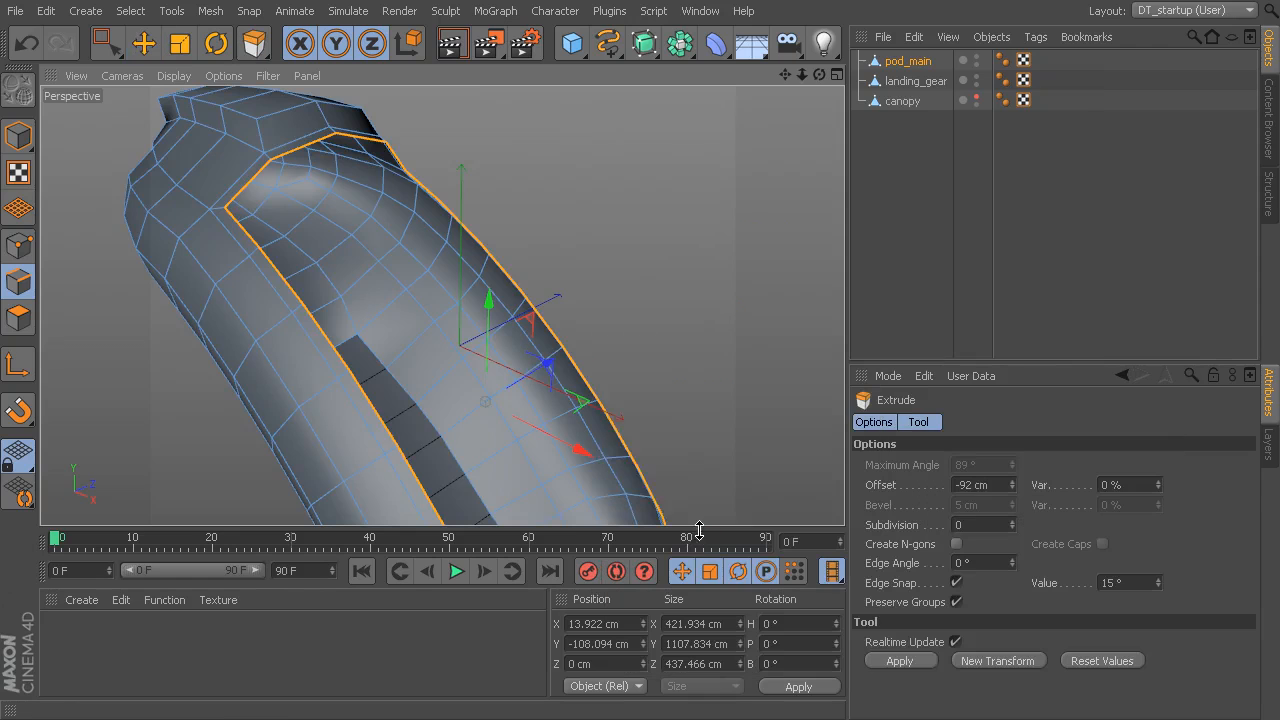
alt+drag(674, 357, 705, 310)
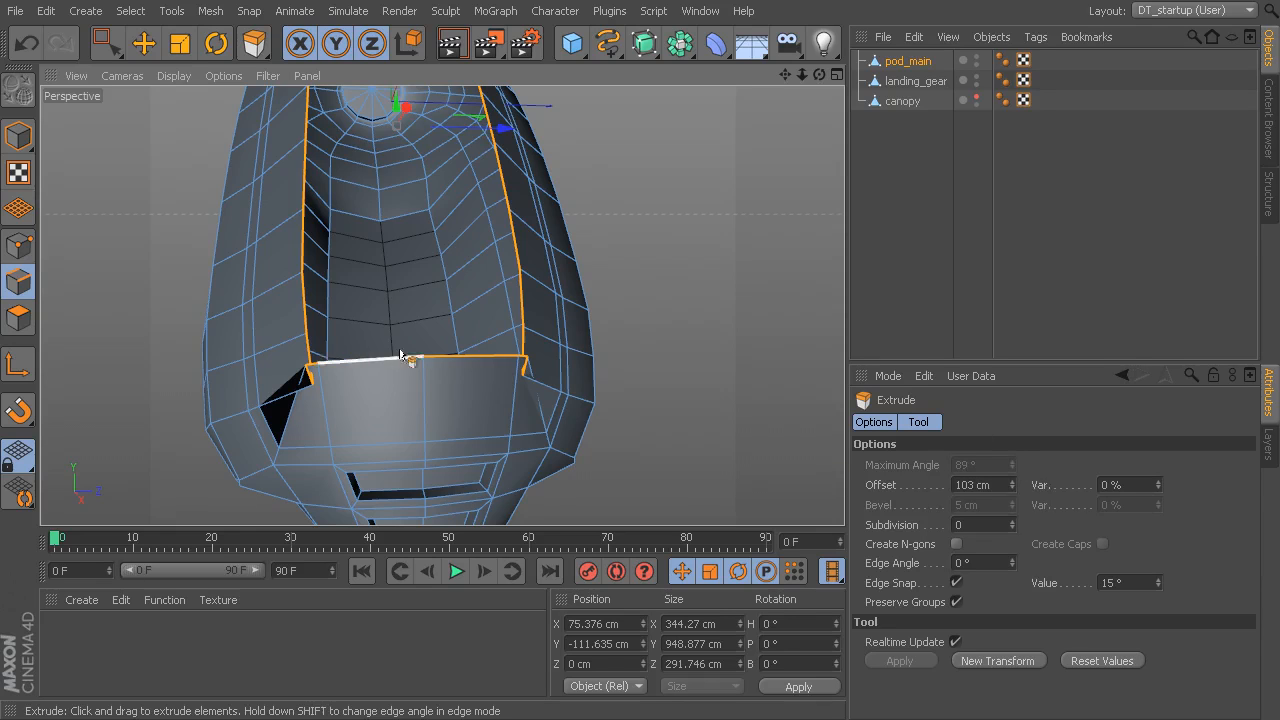
alt+drag(466, 332, 420, 226)
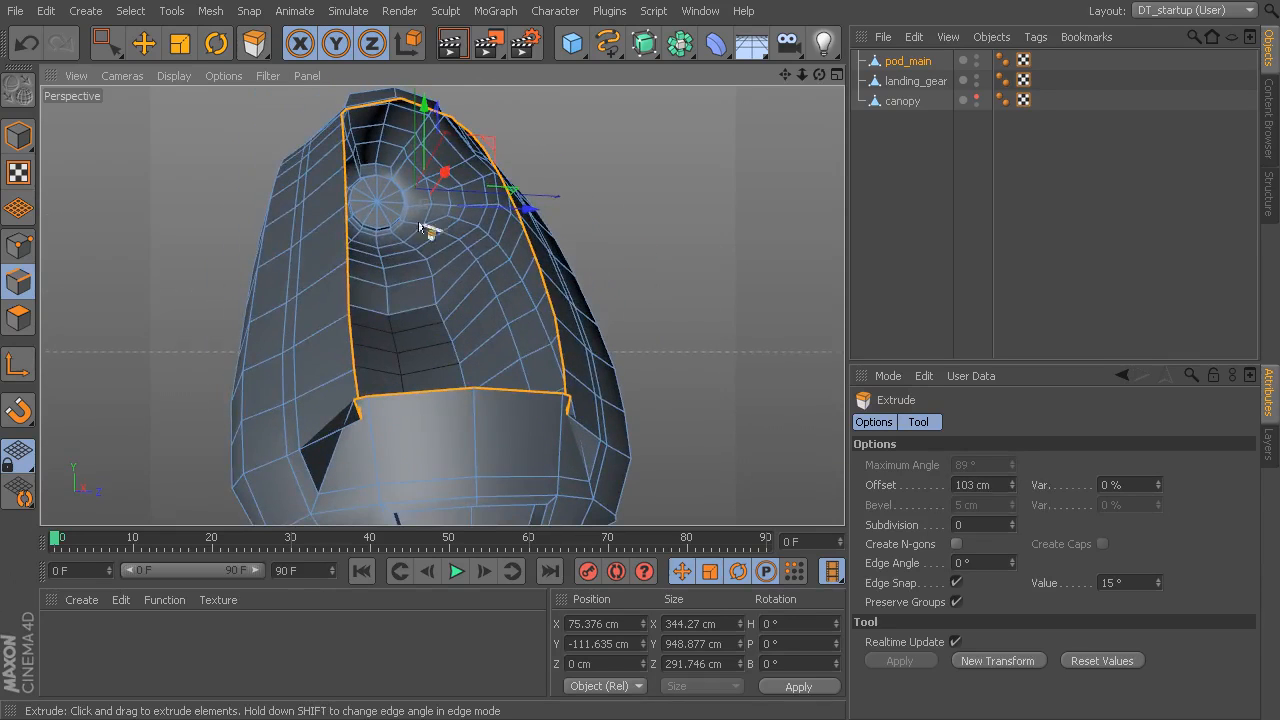
drag(1014, 561, 1062, 694)
alt+drag(730, 450, 690, 380)
drag(1011, 484, 1016, 419)
alt+drag(707, 388, 822, 354)
alt+drag(752, 420, 685, 412)
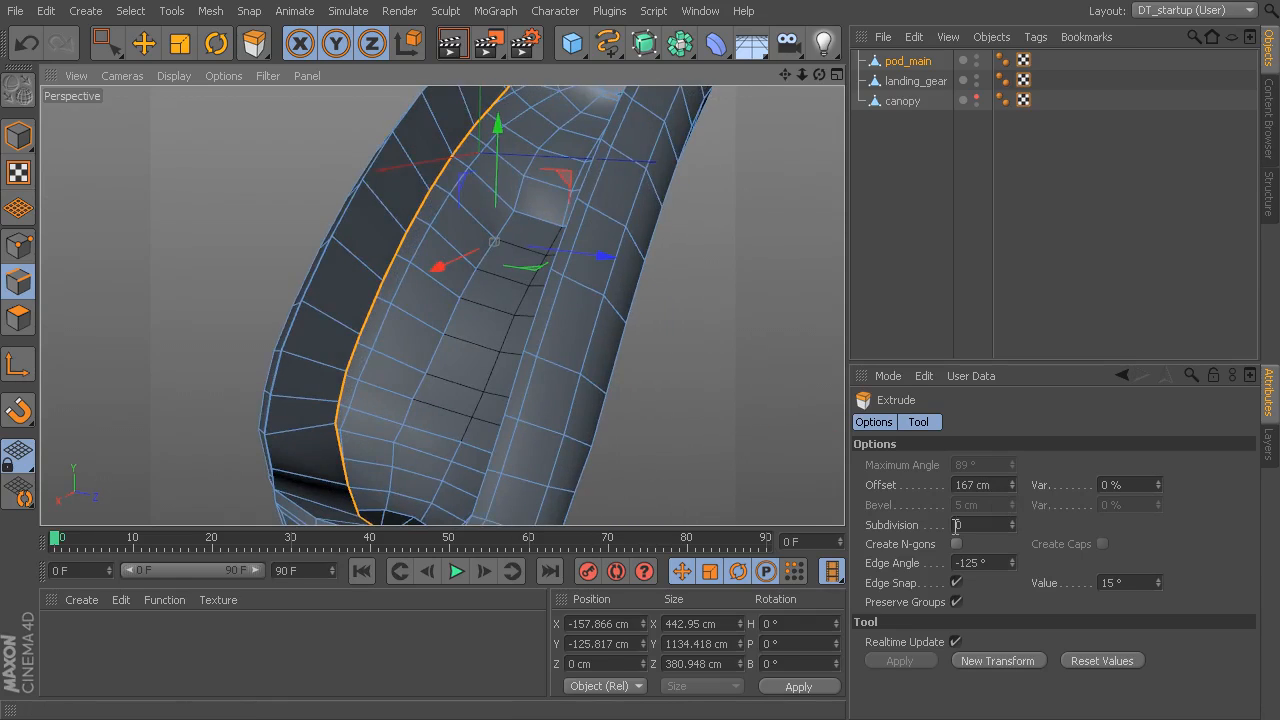
- Set the edge extrusion to 1 subdivision and an edge angle of -120°
click(1013, 522)
alt+drag(714, 366, 770, 366)
drag(1011, 561, 1019, 568)
alt+drag(709, 380, 831, 345)
alt+drag(731, 316, 770, 310)
mouse_move(1013, 562)
mouse_down()
mouse_move(1001, 531)
mouse_move(1000, 576)
mouse_move(997, 555)
mouse_up()
alt+drag(442, 305, 668, 408)
mouse_move(1013, 562)
mouse_down()
mouse_move(1018, 593)
mouse_move(1016, 550)
mouse_up()
alt+drag(630, 400, 840, 462)
- Reduce the edge extrusion's offset to about 139 cm
drag(1012, 479, 1013, 503)
alt+drag(441, 303, 1019, 491)
alt+drag(823, 423, 582, 333)
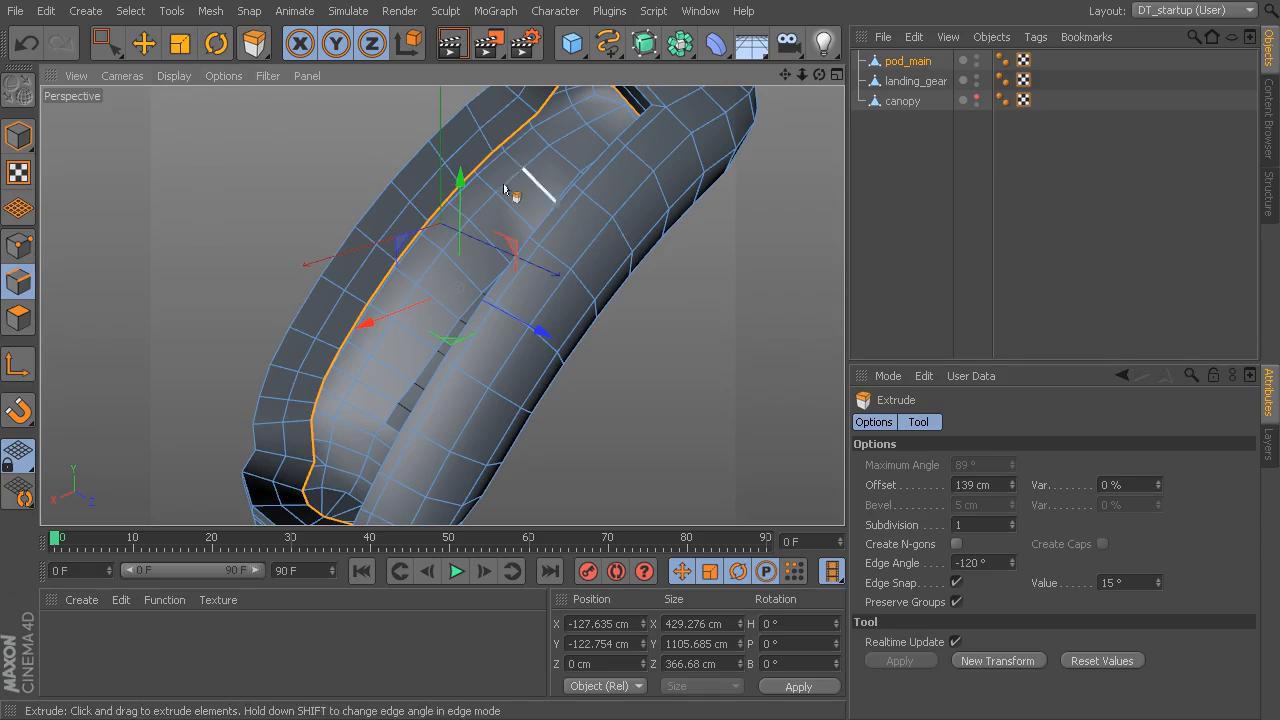
mouse_move(1016, 483)
mouse_down()
mouse_move(1018, 470)
mouse_move(1019, 486)
mouse_up()
- Move the extruded inner edge loop along the red X axis to an X position of about -102 cm
click(148, 50)
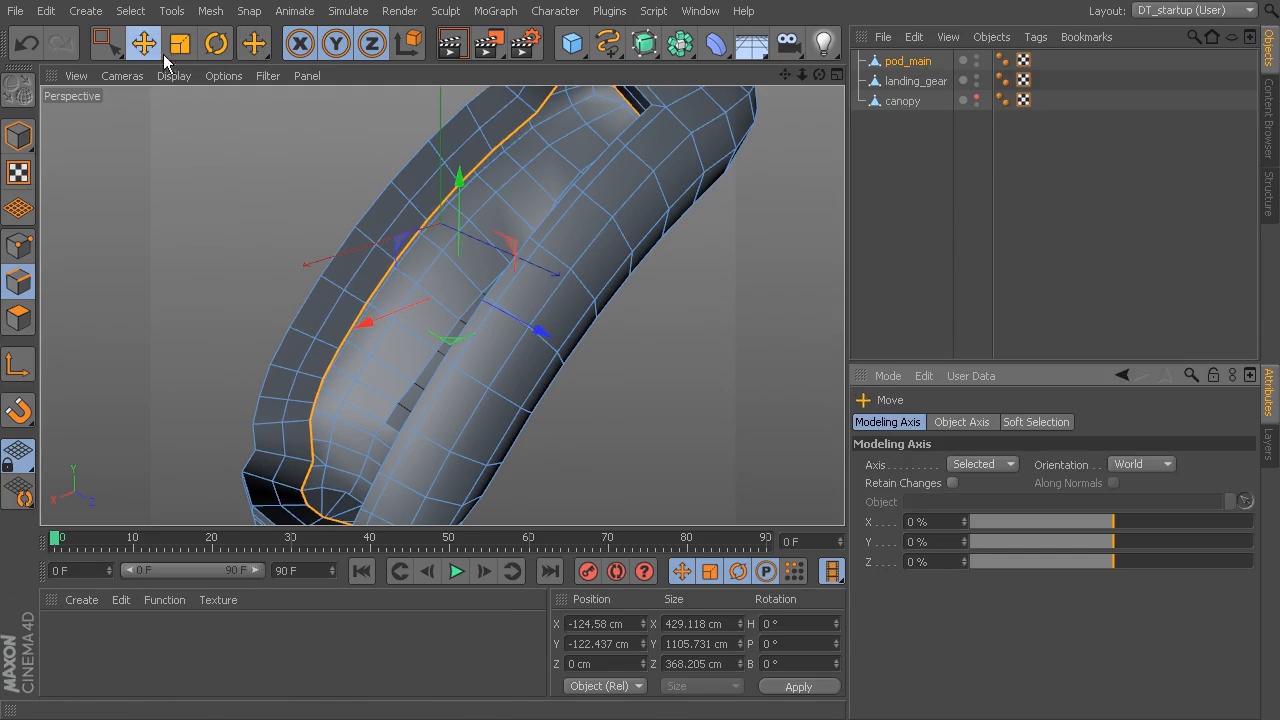
alt+middle_drag(478, 164, 463, 251)
alt+drag(463, 251, 475, 303)
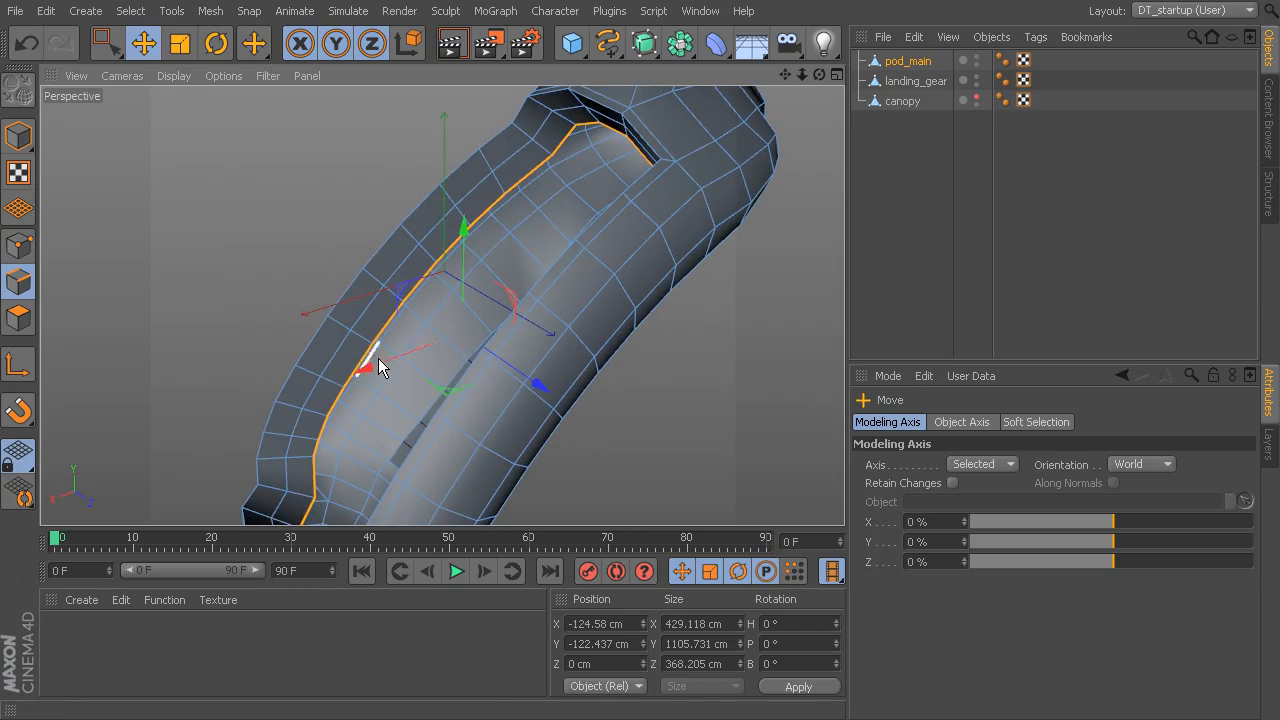
drag(376, 363, 368, 367)
alt+middle_drag(459, 357, 489, 256)
alt+drag(489, 256, 503, 268)
alt+drag(455, 180, 580, 285)
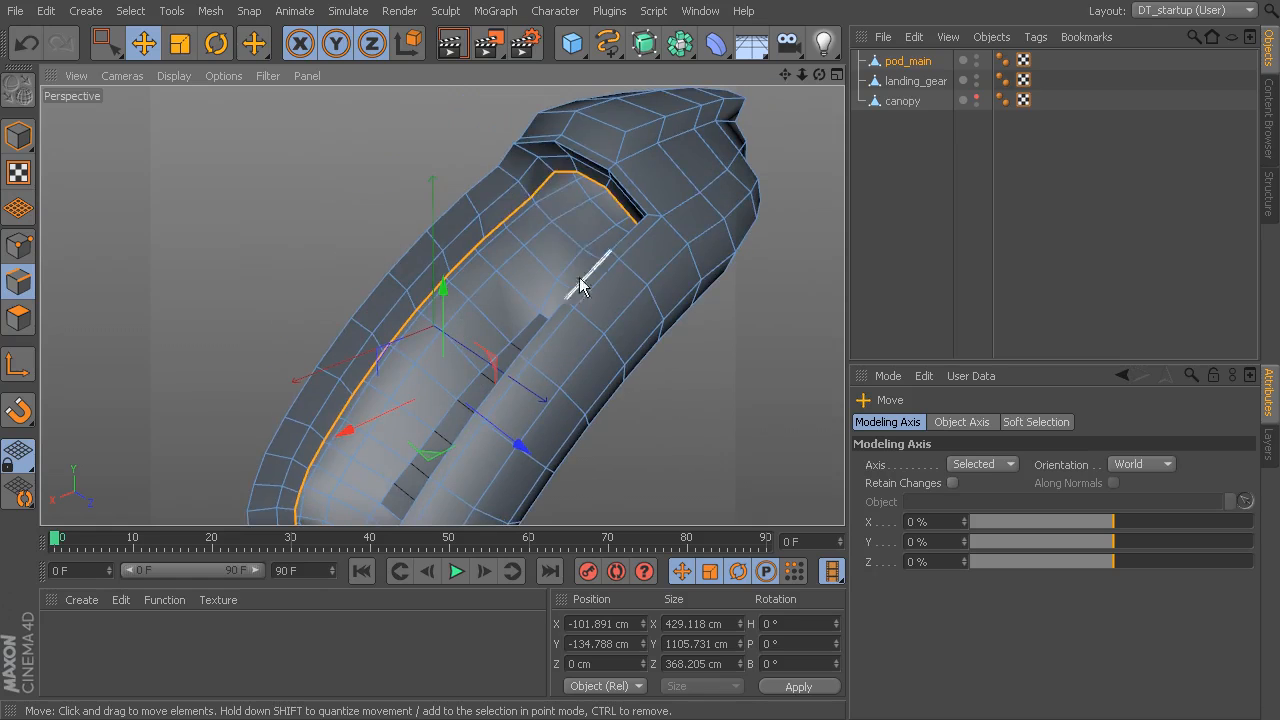
- Scale the inner edge loop down along the X axis to an X size of about 392 cm
alt+drag(604, 238, 438, 258)
click(176, 48)
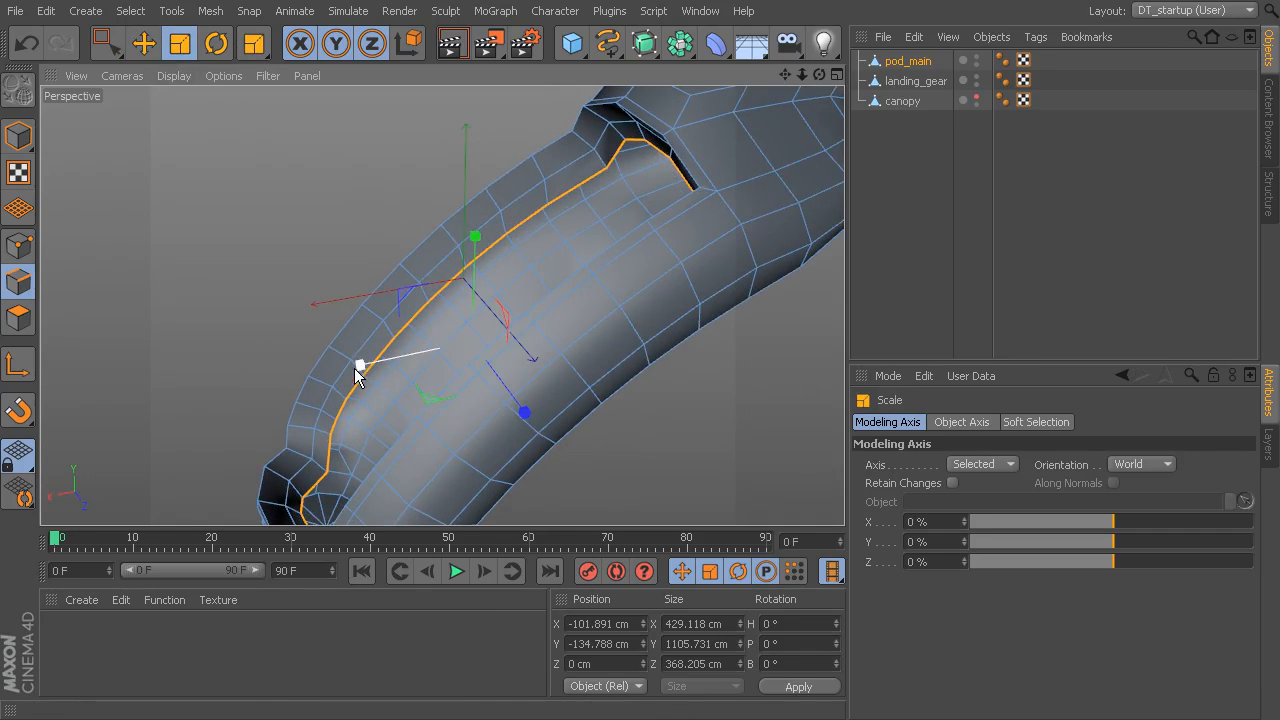
drag(358, 367, 605, 210)
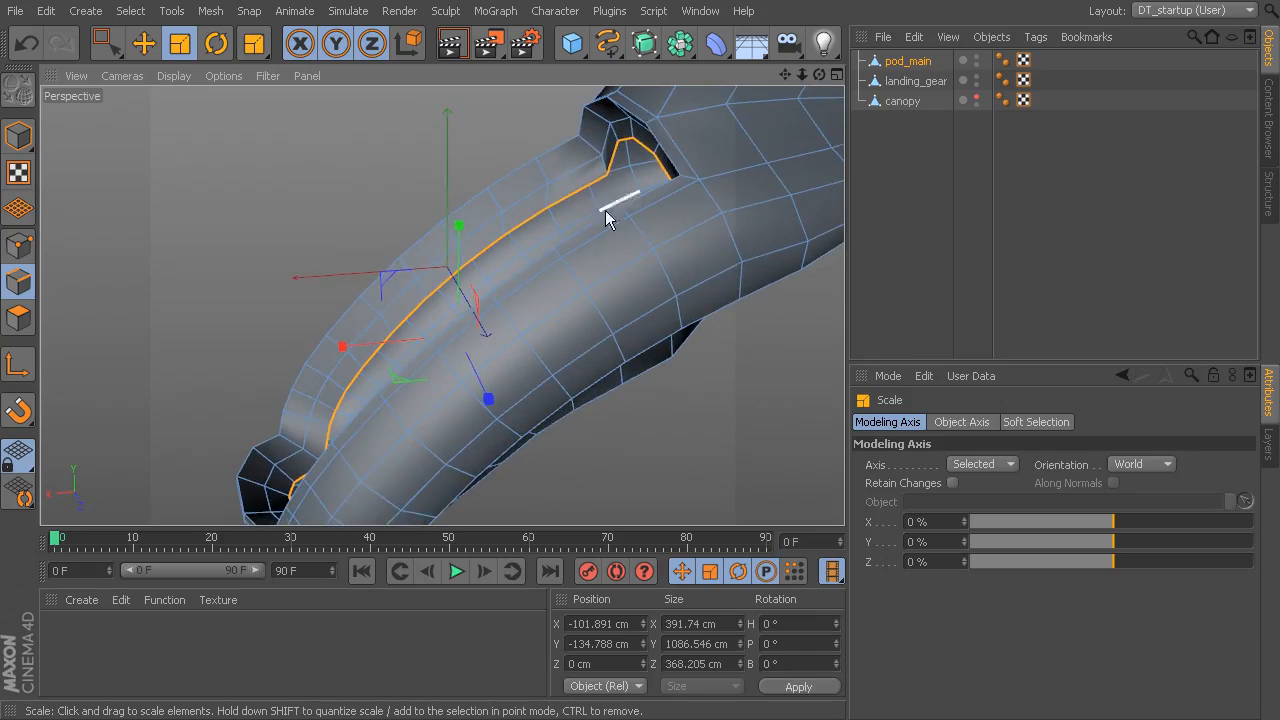
alt+drag(659, 131, 600, 170)
- Select the middle edge loop of the extruded lip, scale it along the X axis and clear the selection
double_click(620, 123)
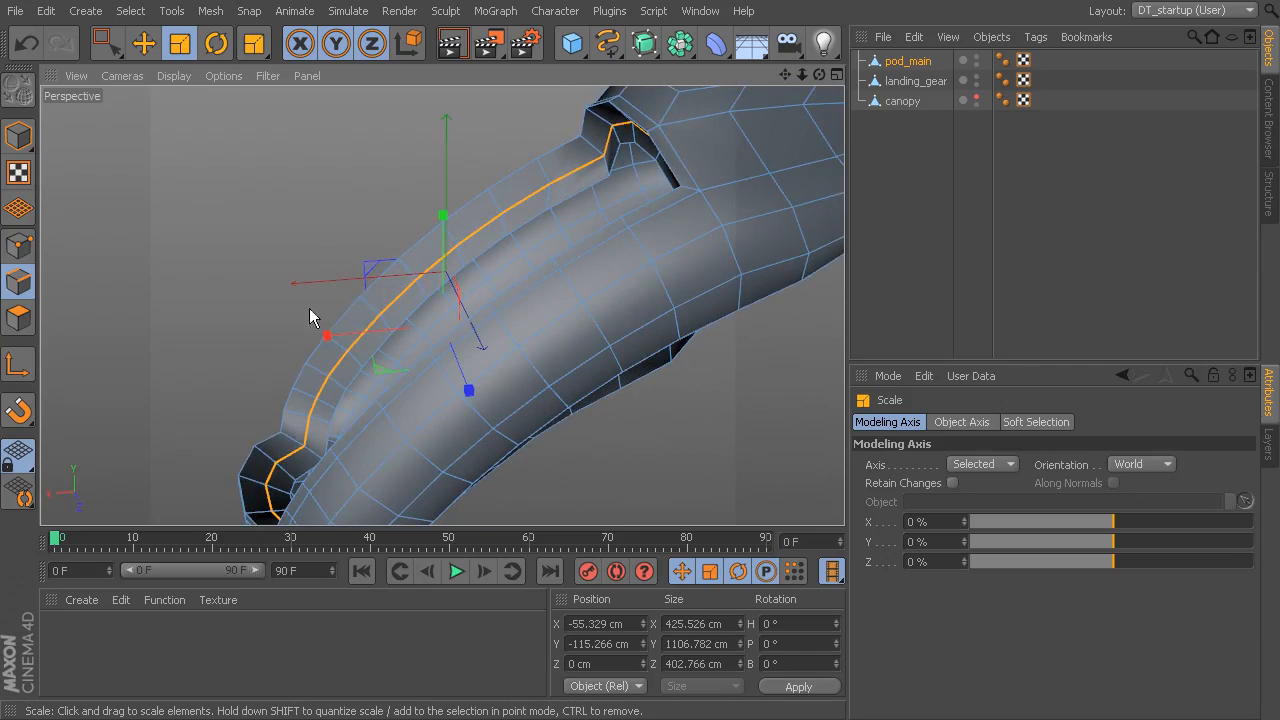
drag(325, 335, 700, 246)
click(764, 304)
alt+drag(764, 304, 424, 240)
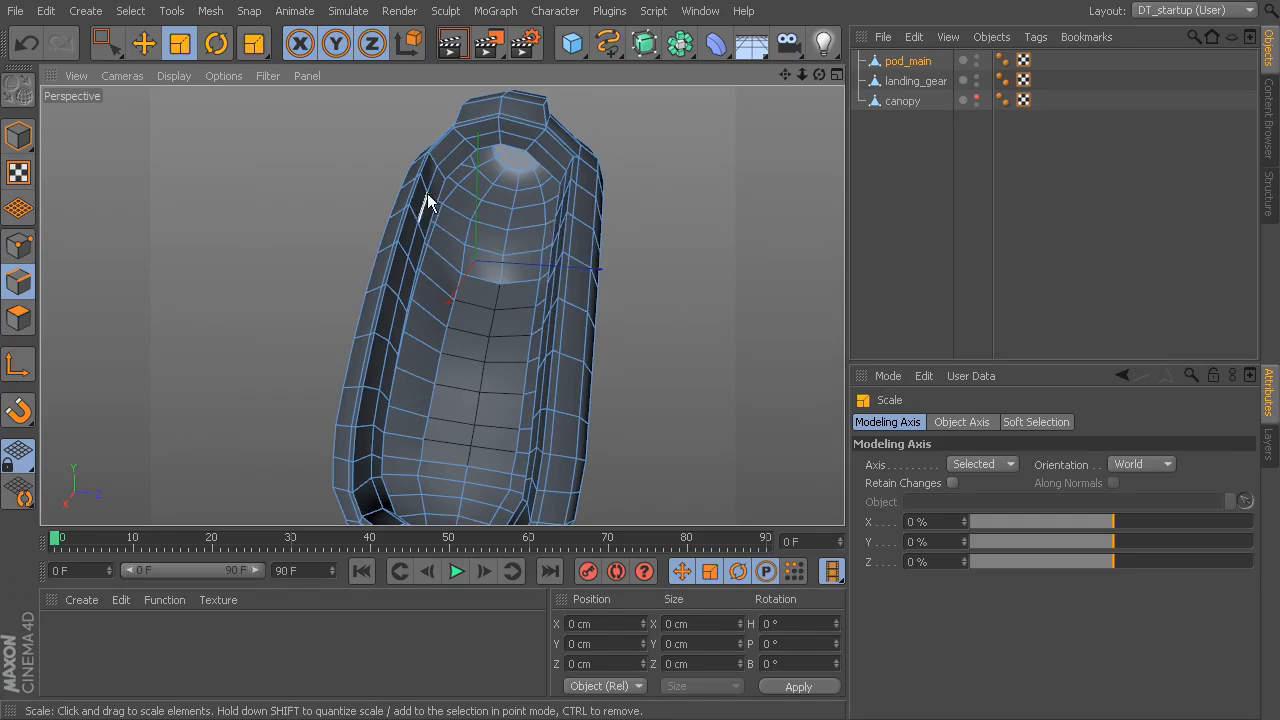
- Select the three central inner-rim points at the opening's upper end and move them down to about Y 341 cm
alt+drag(574, 251, 440, 233)
alt+drag(513, 170, 554, 277)
alt+right_drag(554, 277, 650, 290)
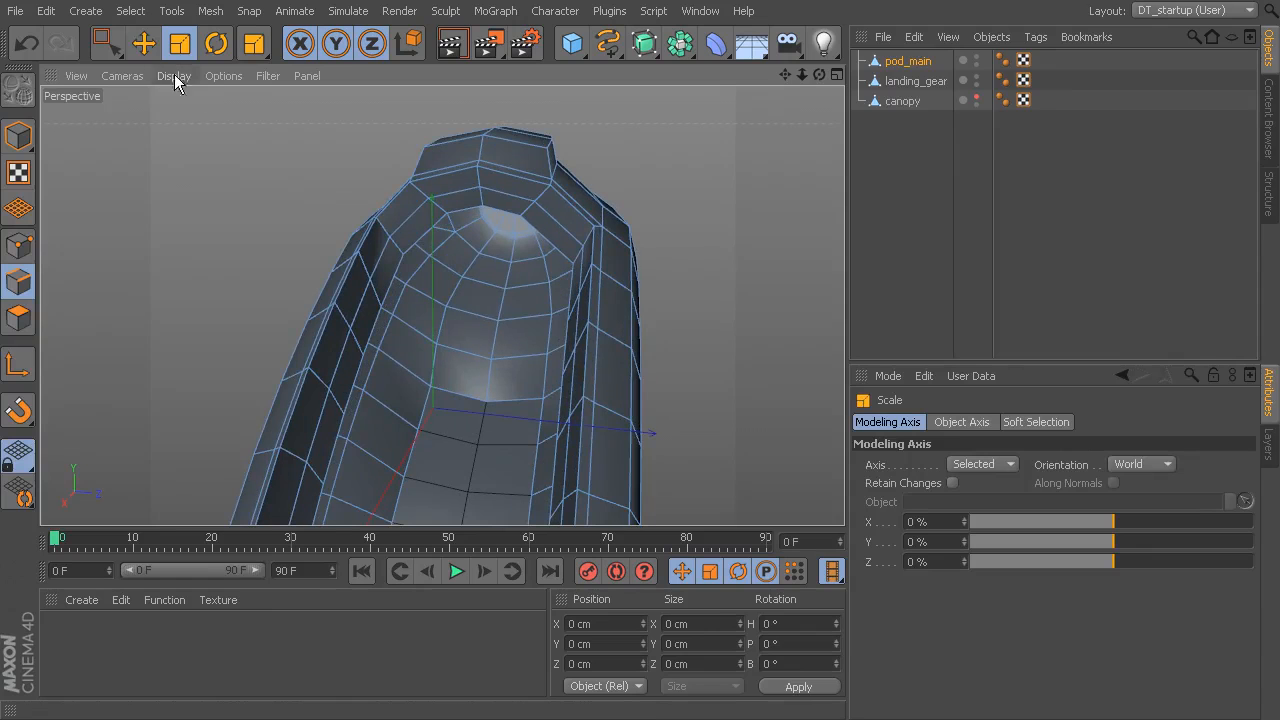
click(18, 245)
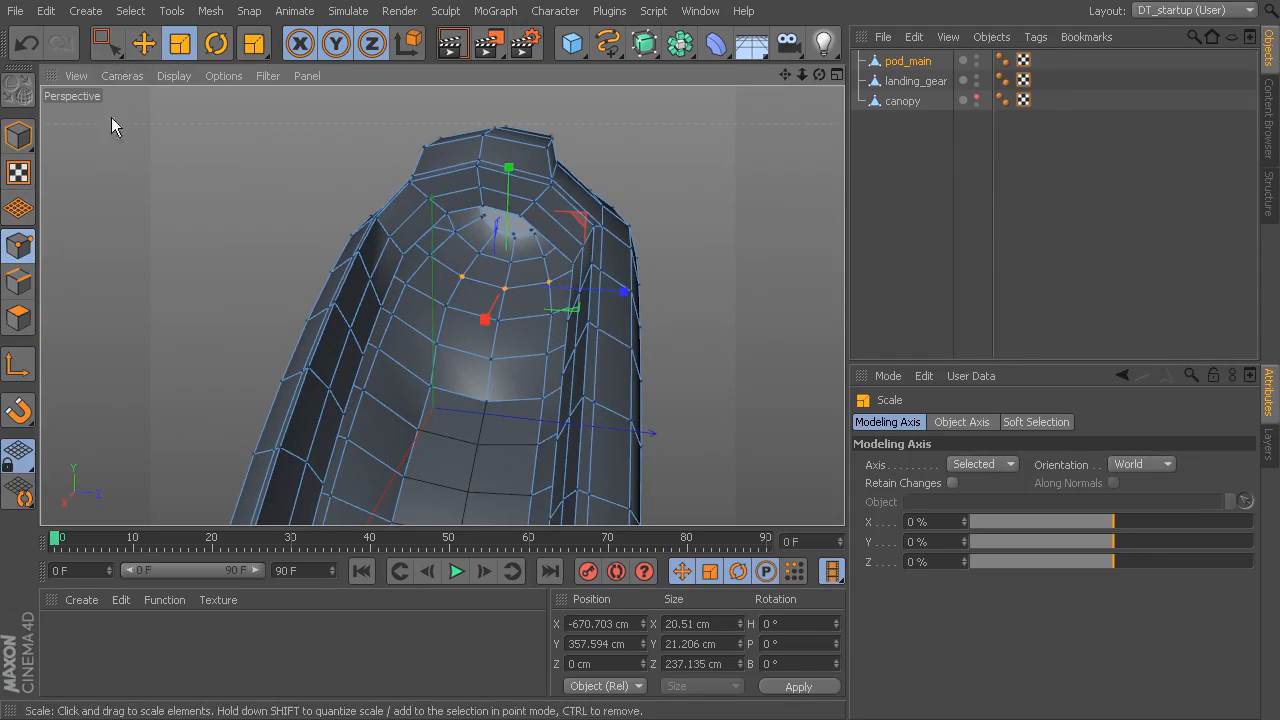
click(113, 52)
click(146, 78)
alt+right_drag(423, 240, 508, 281)
click(457, 207)
alt+right_drag(498, 222, 510, 200)
mouse_move(507, 193)
alt+mouse_down()
mouse_move(606, 237)
mouse_move(564, 218)
mouse_move(603, 280)
mouse_move(517, 194)
alt+mouse_up()
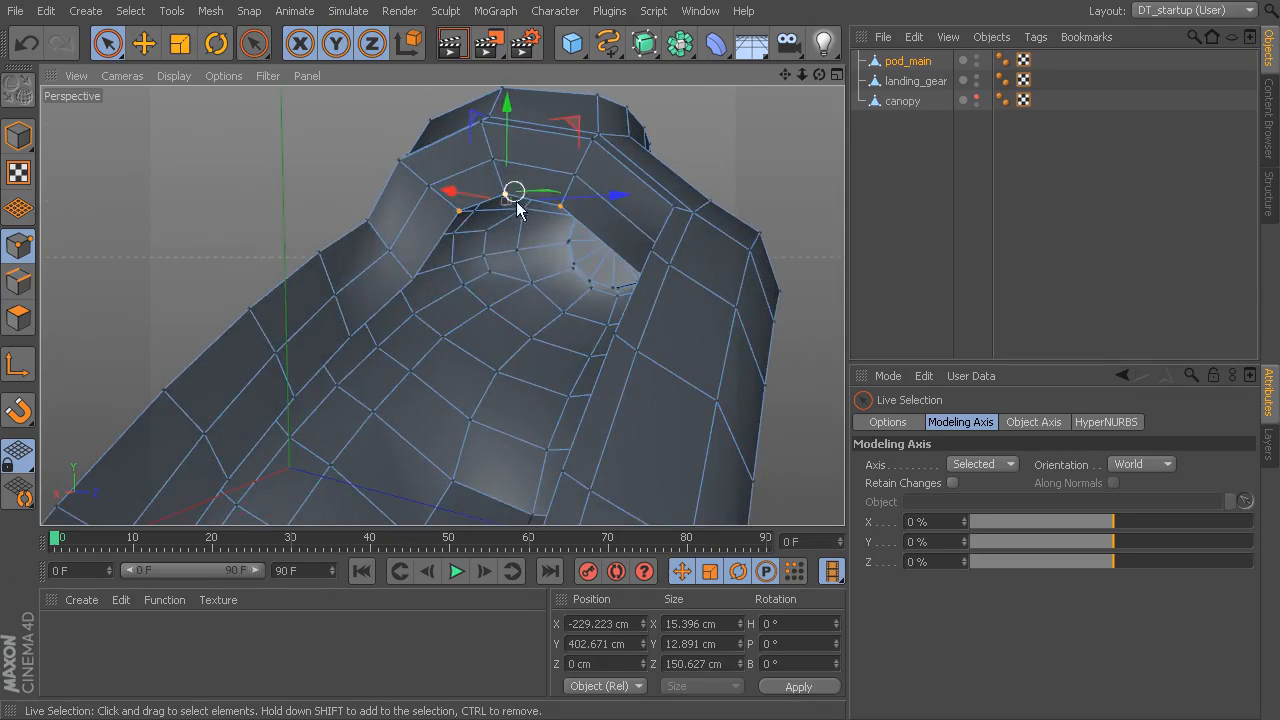
drag(507, 145, 585, 200)
- Scale the three selected upper rim points to straighten their row
key(t)
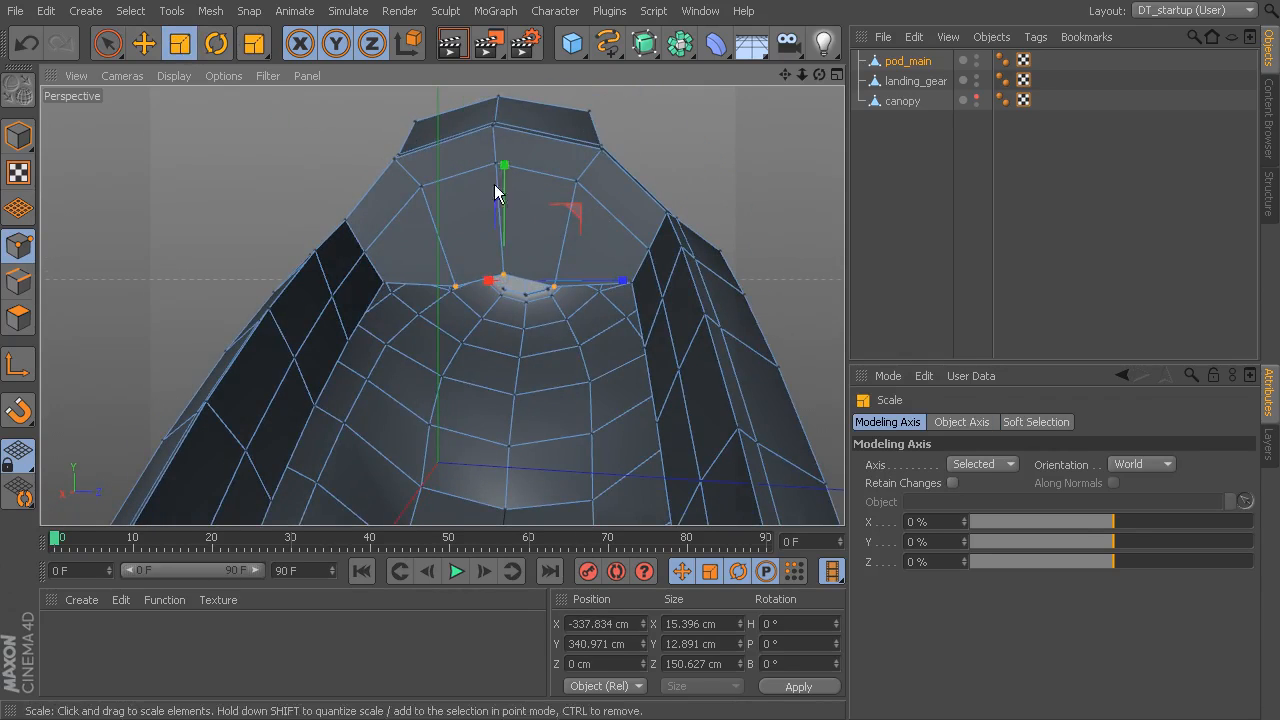
drag(508, 268, 479, 338)
drag(594, 204, 595, 204)
- Select the three points in the middle row of the upper lip and move them down along the Y axis
alt+drag(595, 204, 516, 196)
click(418, 185)
shift+click(573, 184)
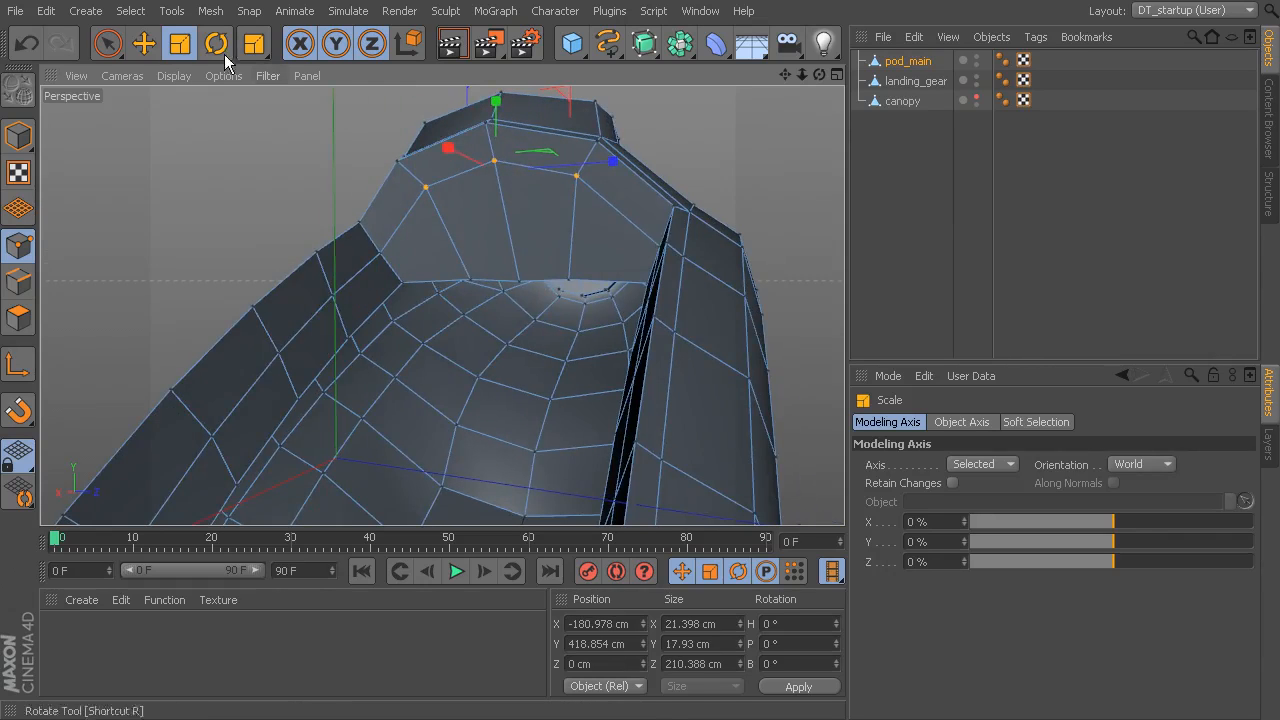
alt+drag(489, 104, 493, 150)
- Spread the two inner-rim points beside the lower end's centre along Z, and move them and the centre point inward along X
alt+drag(472, 218, 696, 288)
alt+drag(507, 260, 486, 285)
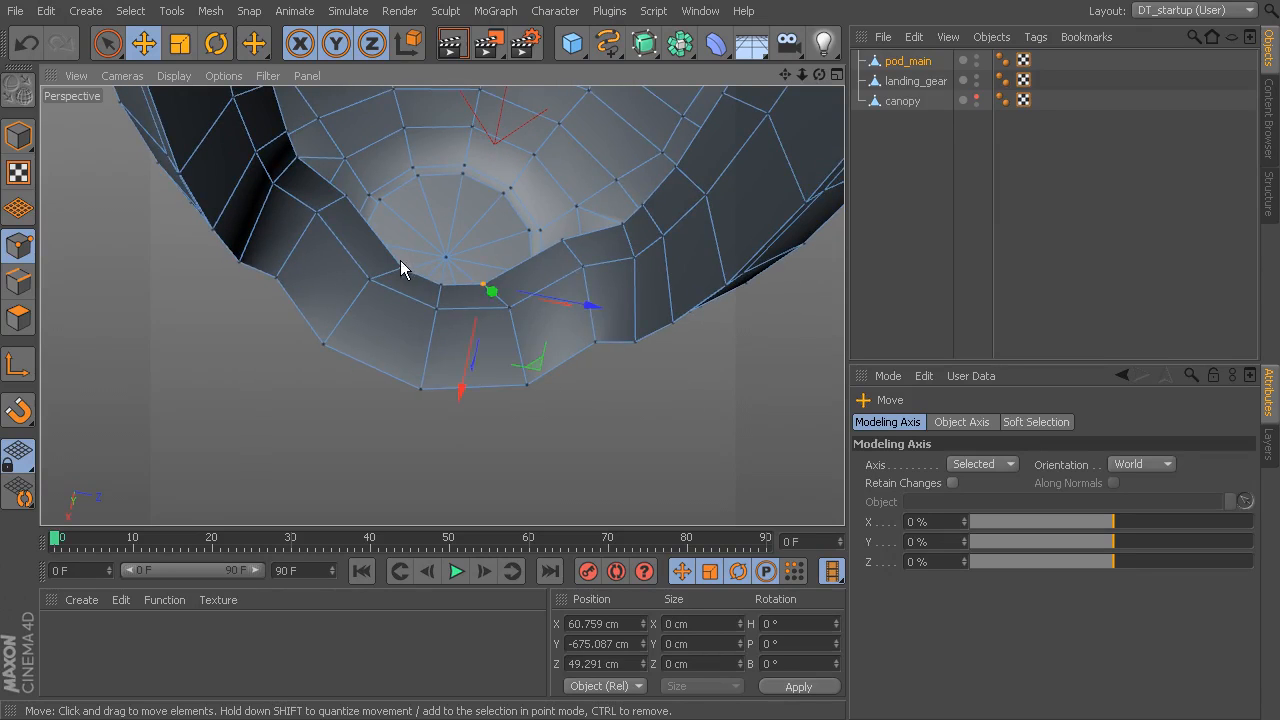
key(t)
drag(557, 320, 623, 301)
click(152, 46)
drag(422, 382, 443, 331)
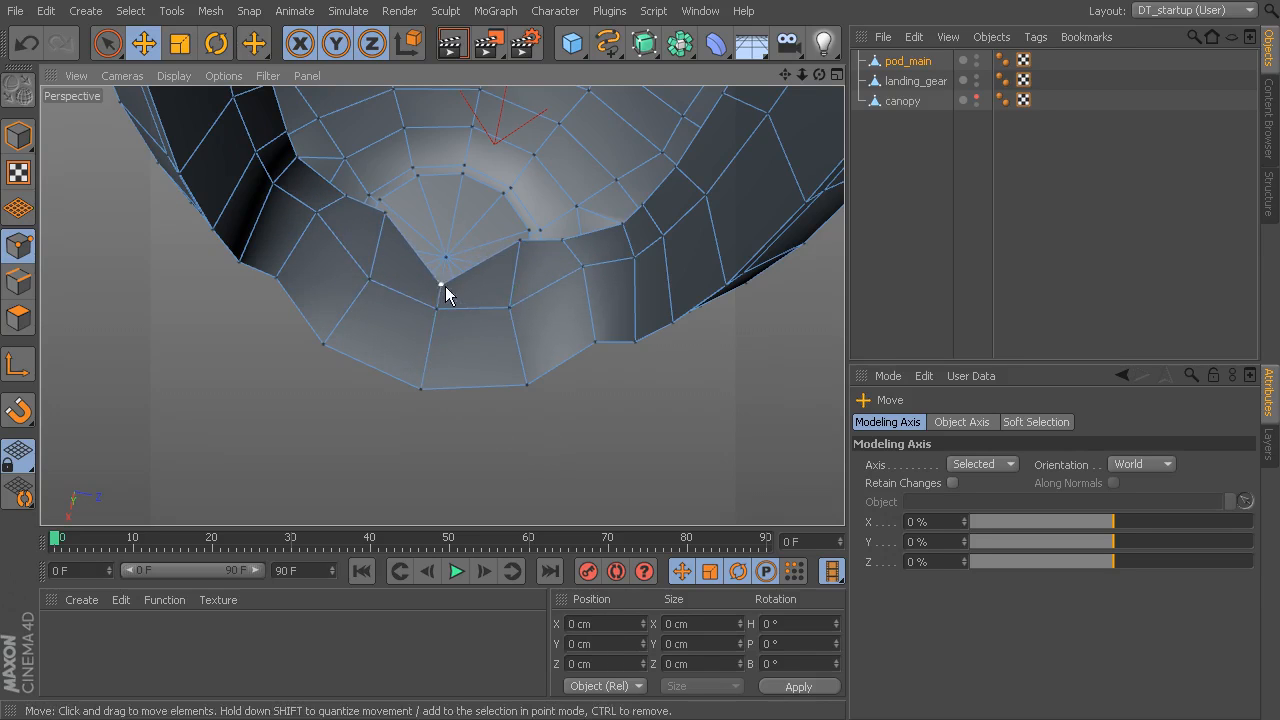
click(441, 285)
drag(418, 396, 442, 331)
- Spread the two side points of the lower lip's middle row to about 195 cm in Z and shift them inward along X
click(370, 281)
shift+click(509, 309)
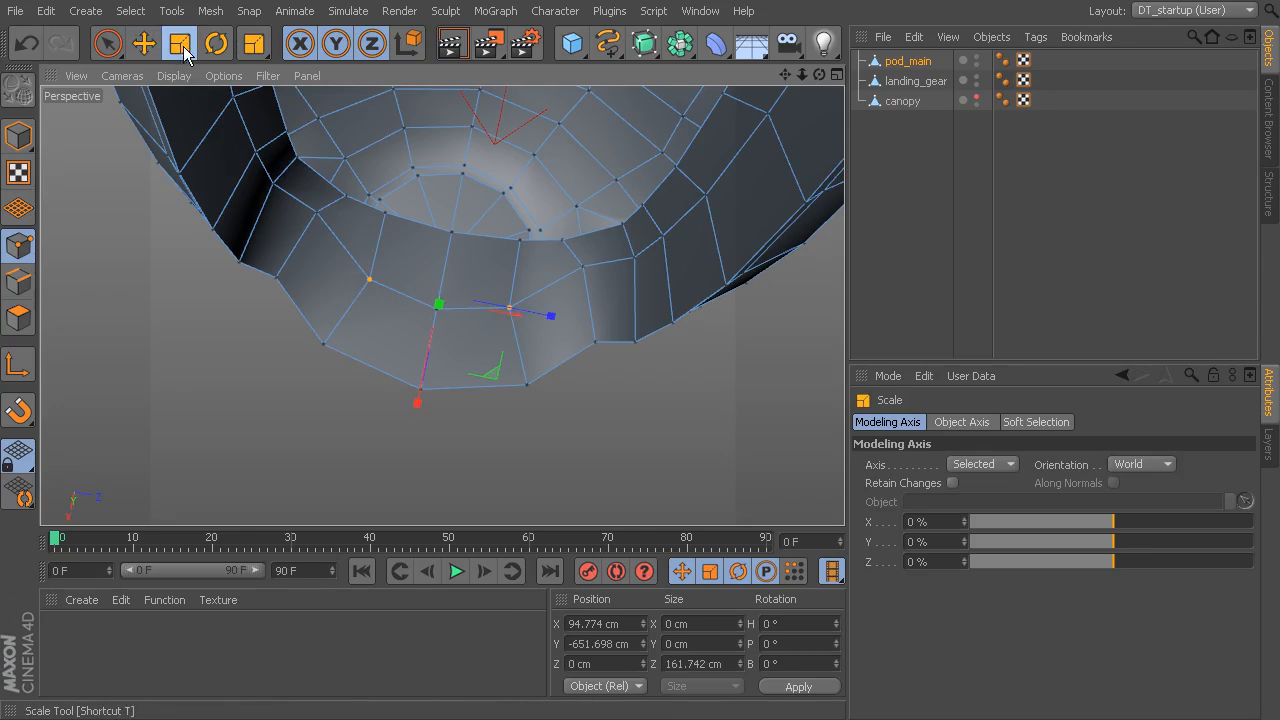
drag(557, 334, 500, 290)
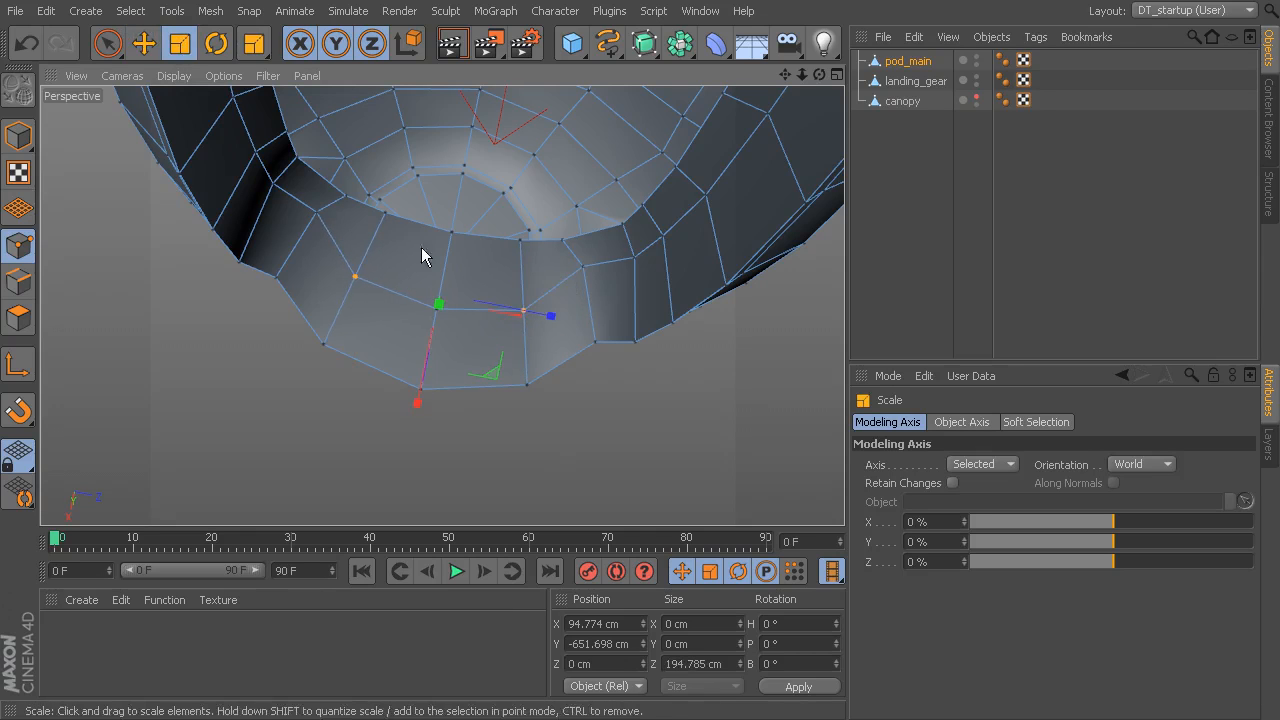
click(144, 43)
drag(421, 396, 429, 371)
click(546, 458)
click(436, 309)
click(520, 439)
- Show the canopy object again, select it and switch to Model mode
alt+drag(520, 439, 530, 165)
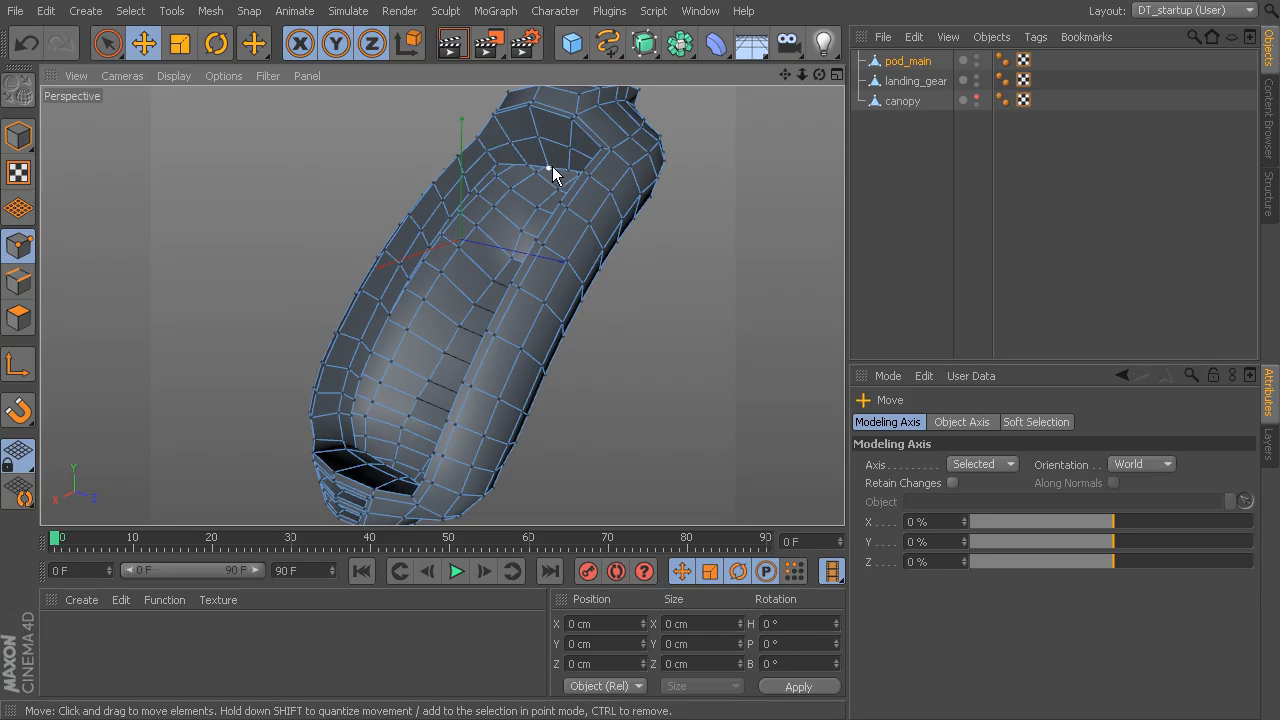
alt+drag(551, 118, 620, 200)
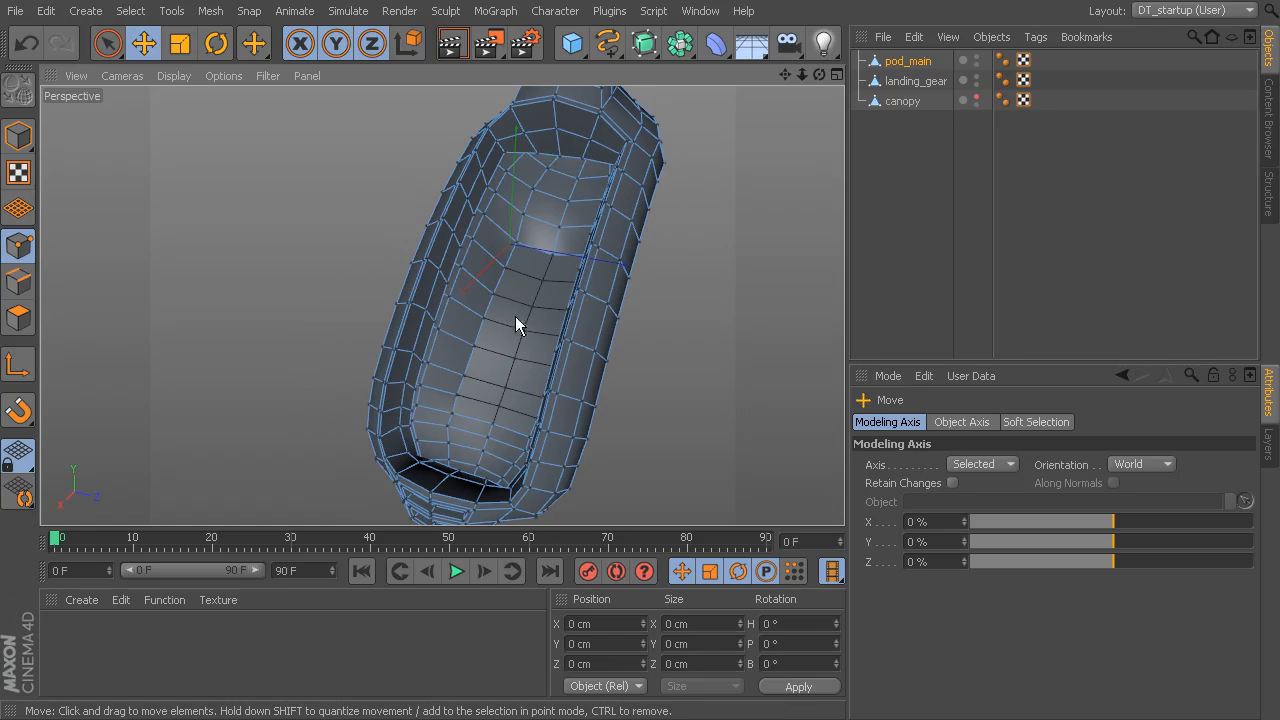
click(976, 97)
click(901, 104)
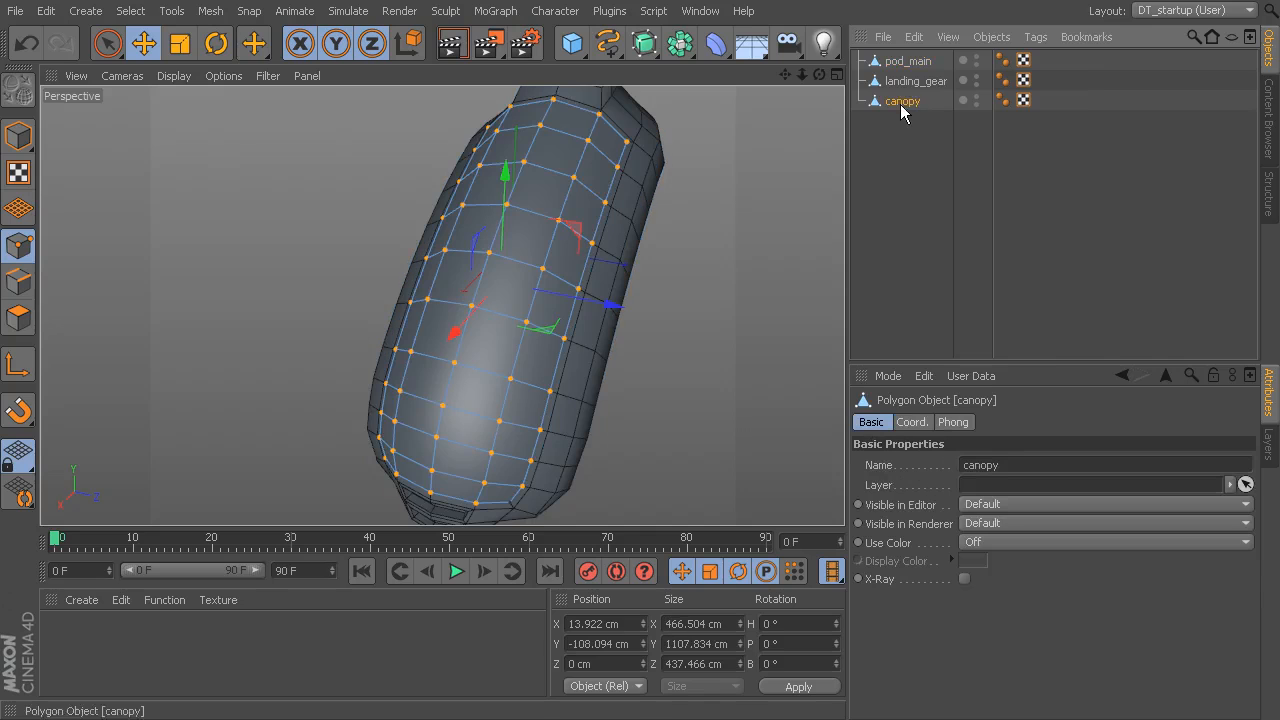
click(18, 136)
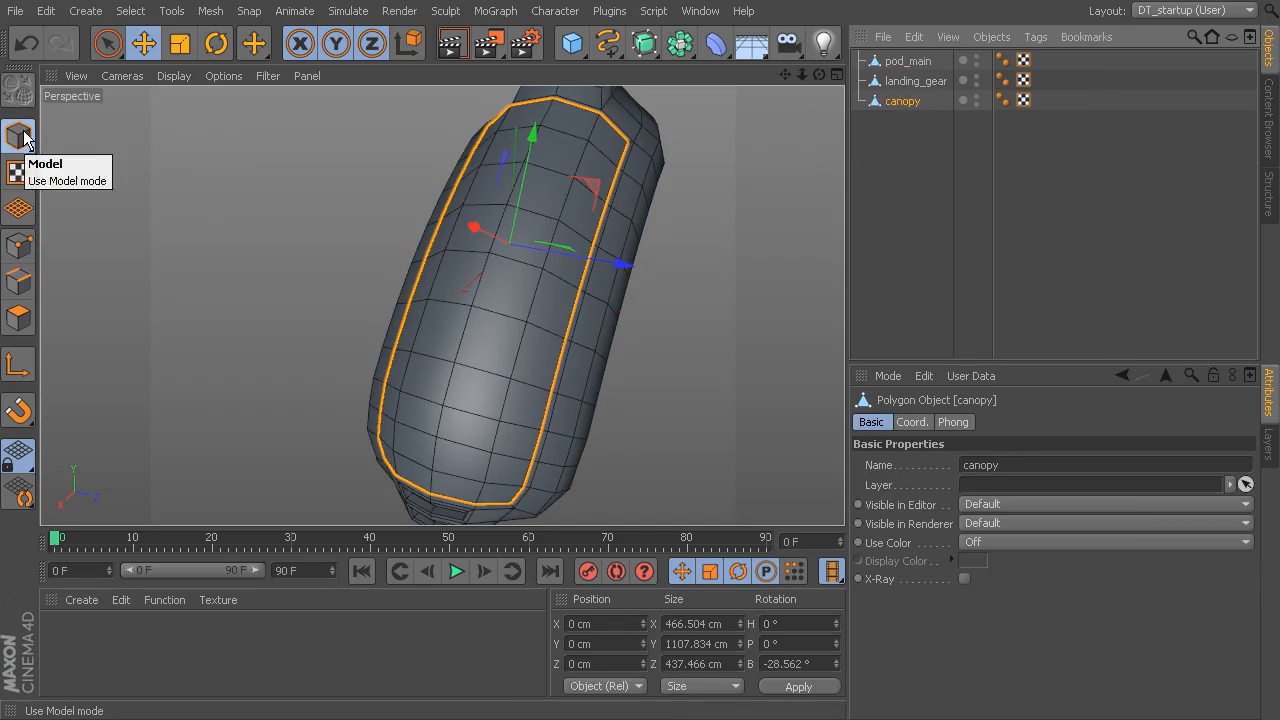
alt+drag(577, 289, 556, 289)
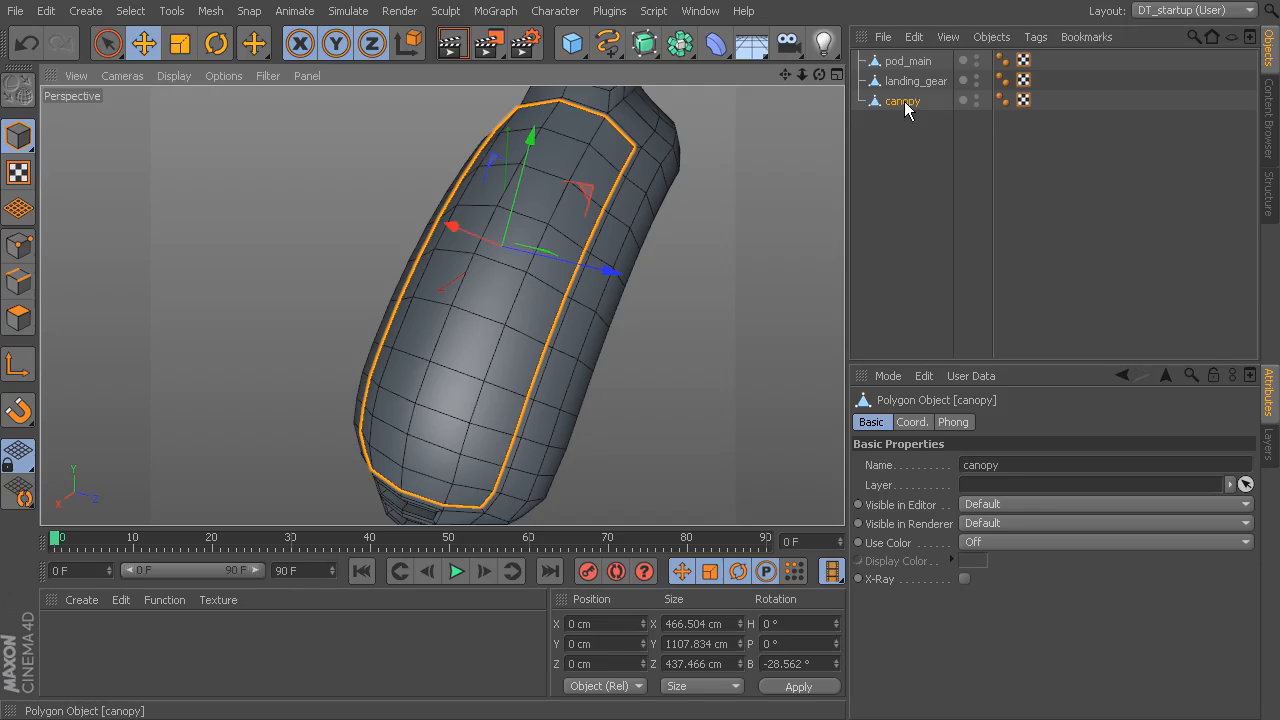
- Duplicate the canopy object, hide the original in the viewport and switch to Polygon mode on the copy
drag(905, 106, 904, 113)
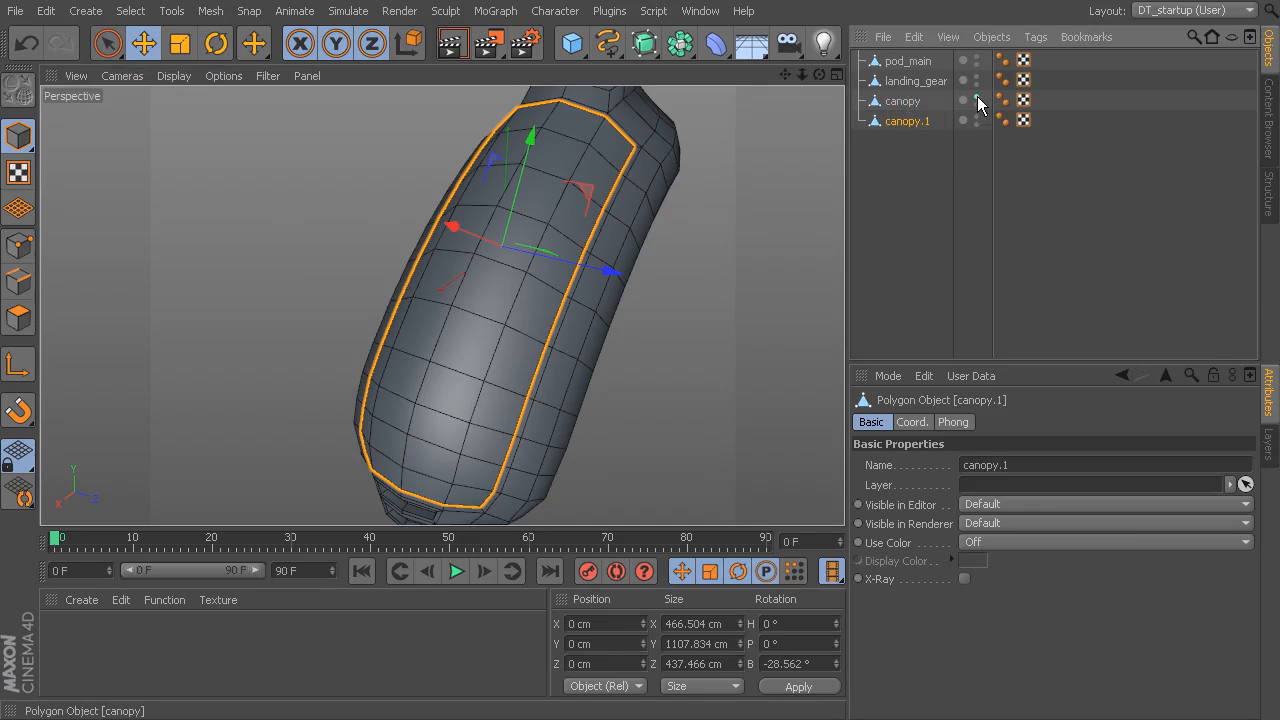
alt+middle_drag(778, 258, 698, 252)
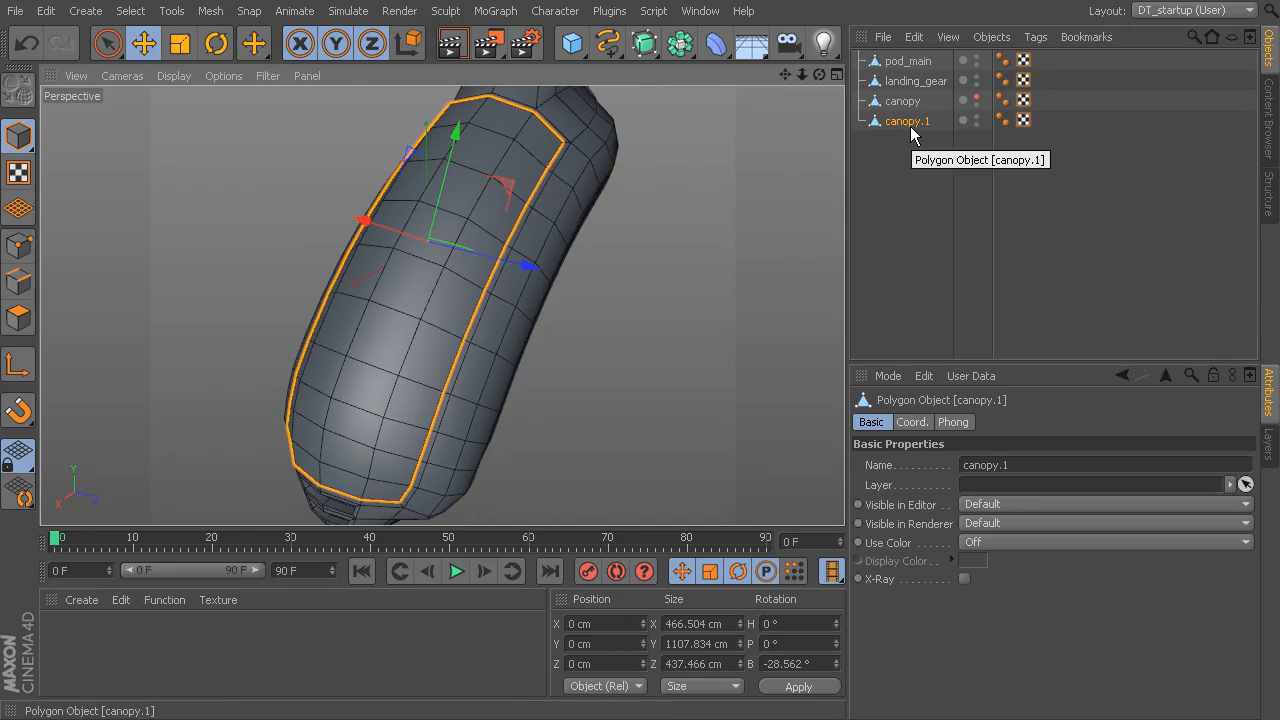
click(18, 318)
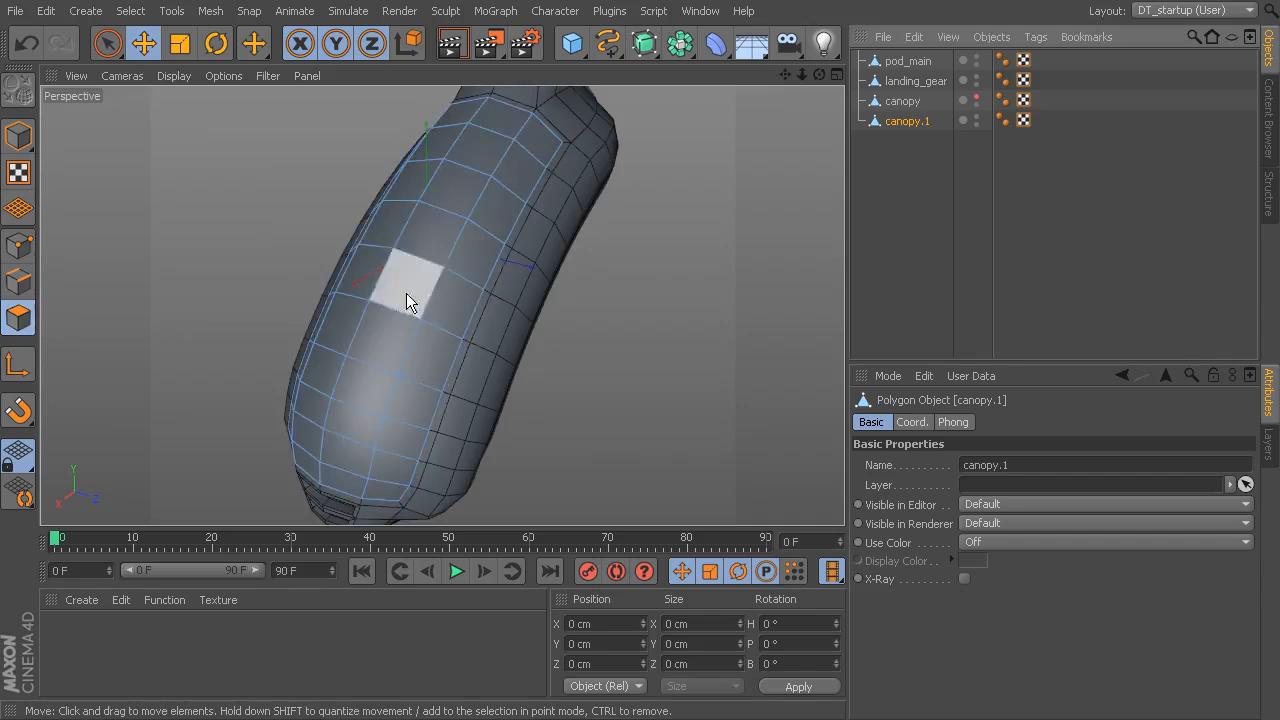
- Select all polygons of the canopy copy with Rectangle Selection
scroll(407, 294, down, 3)
alt+middle_drag(419, 287, 369, 280)
click(109, 43)
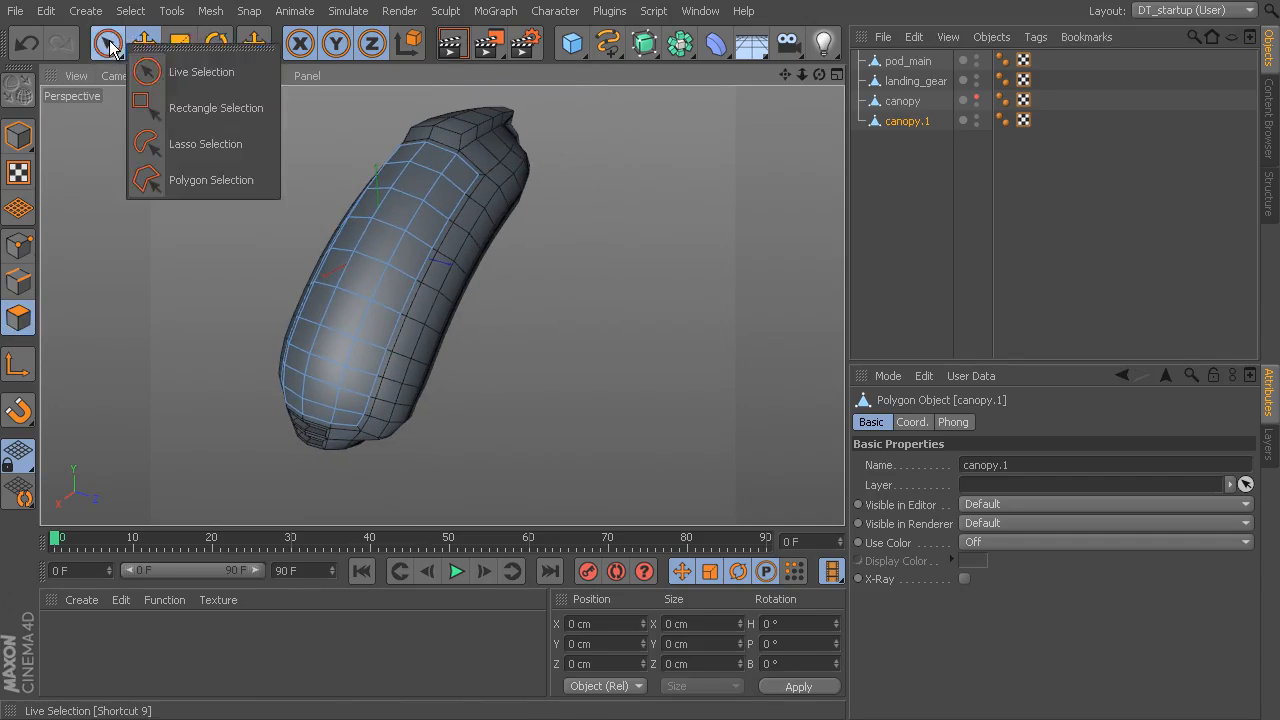
click(200, 108)
drag(521, 365, 521, 365)
alt+drag(521, 365, 603, 356)
- Push the selected polygons inward into the pod by -116 cm with Normal Move
click(212, 12)
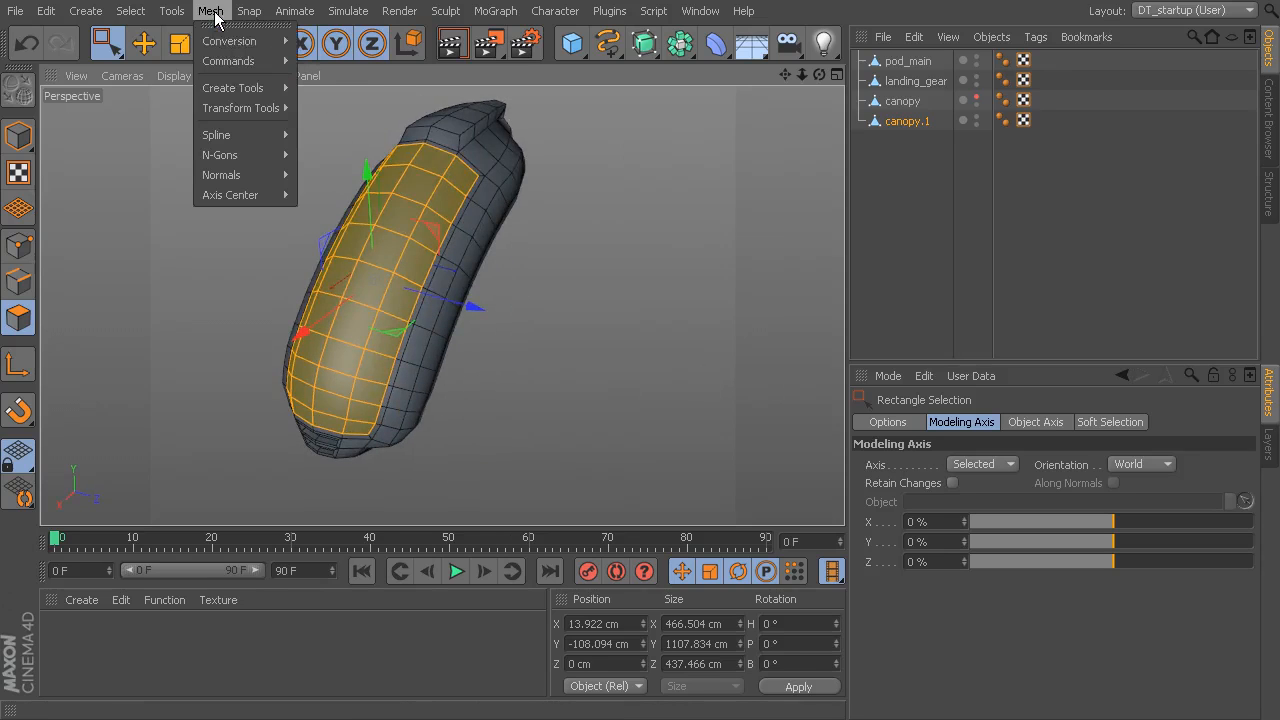
mouse_move(256, 116)
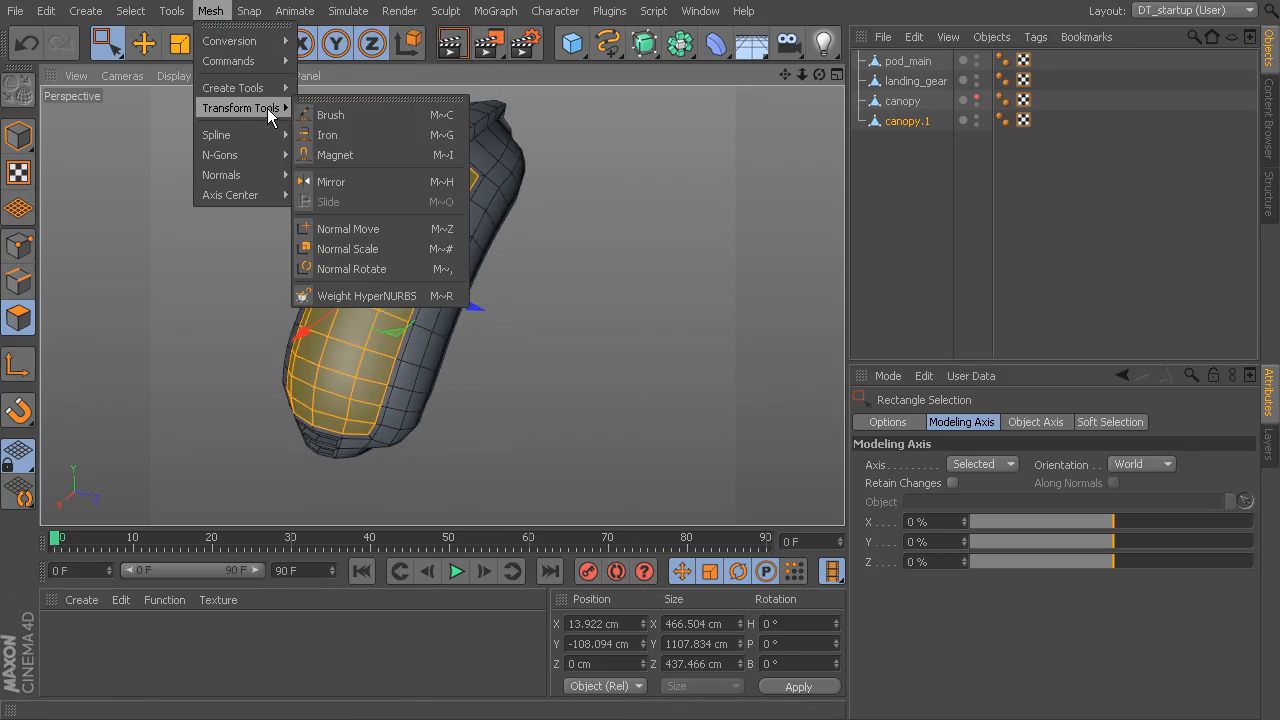
click(355, 228)
alt+drag(543, 267, 523, 309)
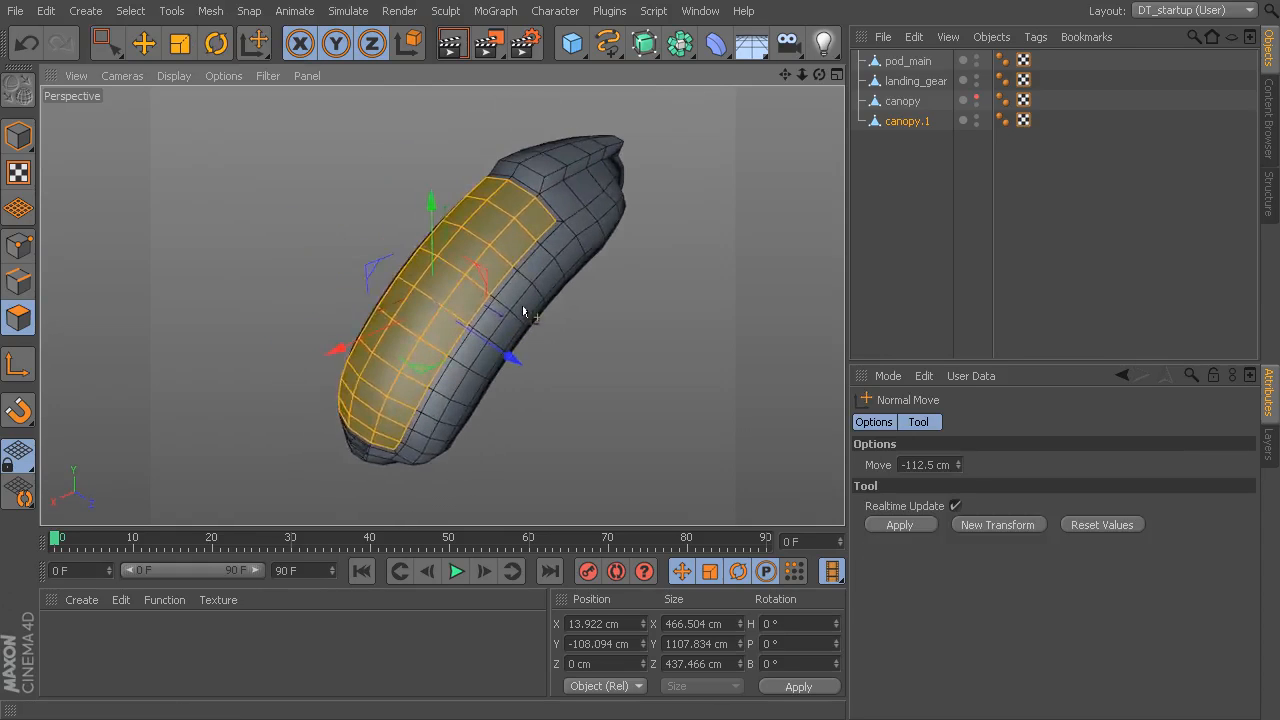
alt+right_drag(523, 309, 590, 312)
alt+drag(590, 307, 516, 314)
drag(423, 247, 200, 199)
alt+drag(349, 213, 708, 236)
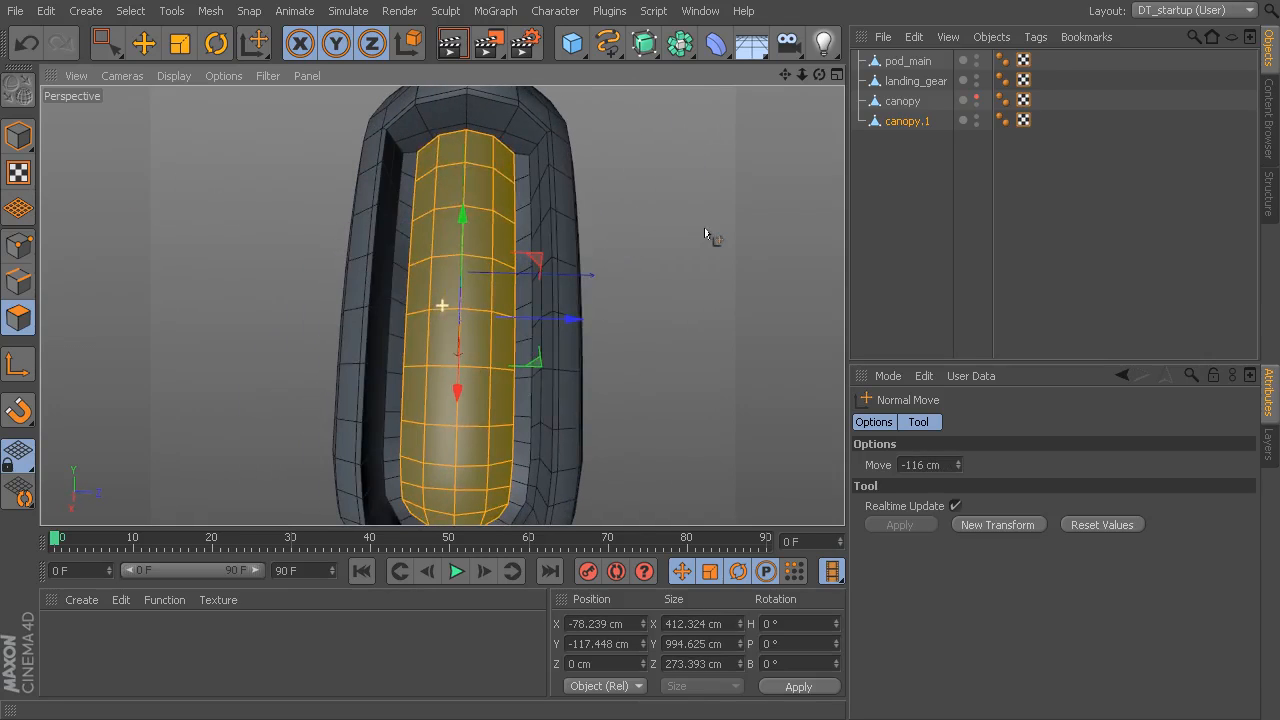
- Scale the selected polygons along Z to a width of about 385 cm
click(180, 45)
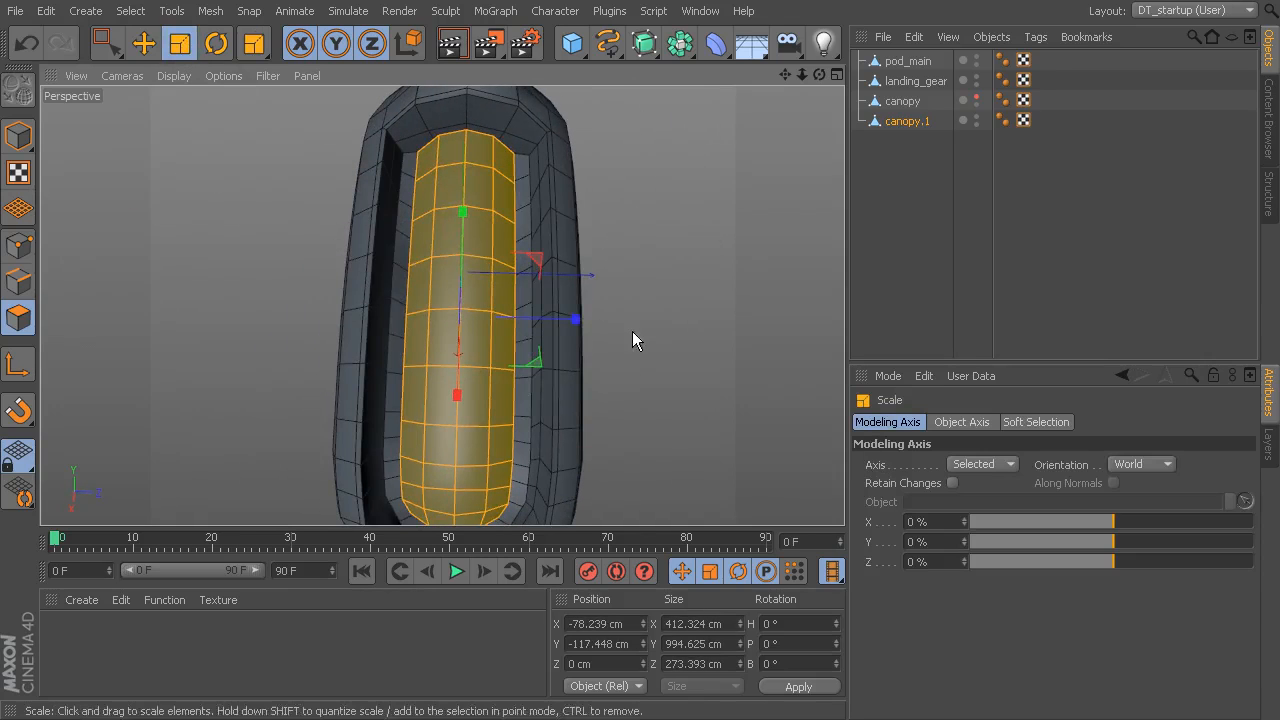
drag(584, 319, 635, 320)
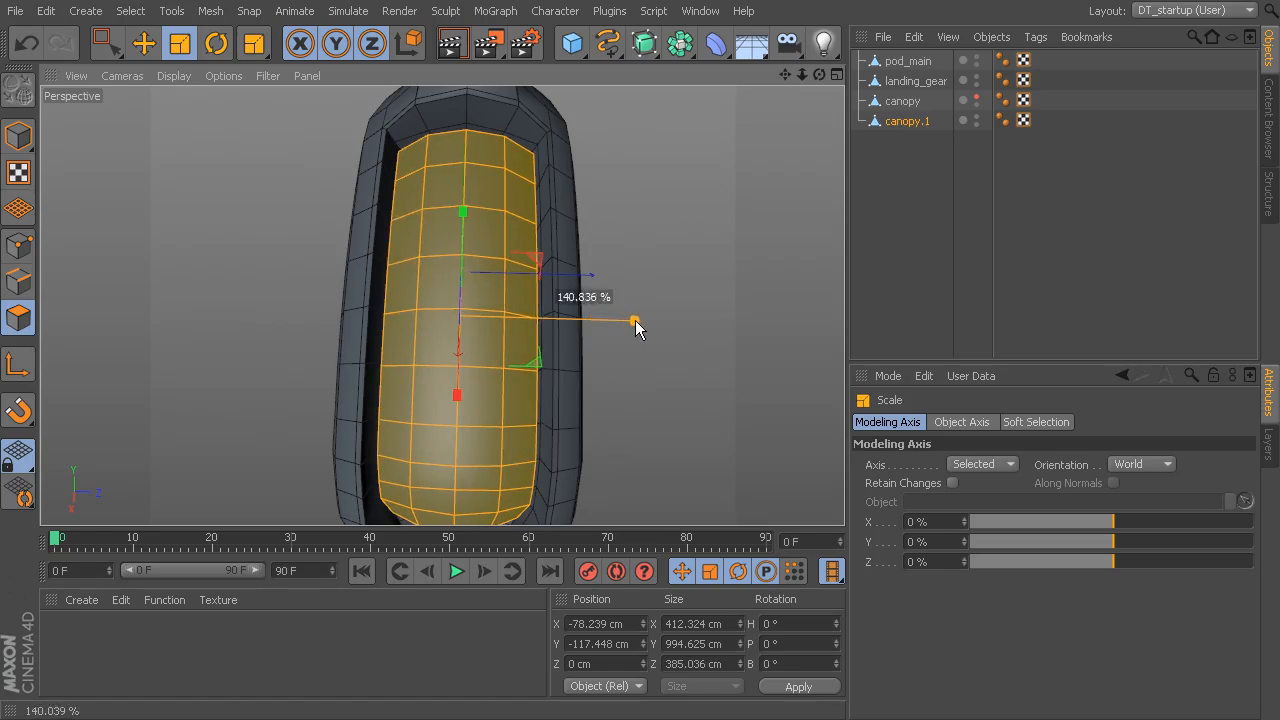
click(205, 11)
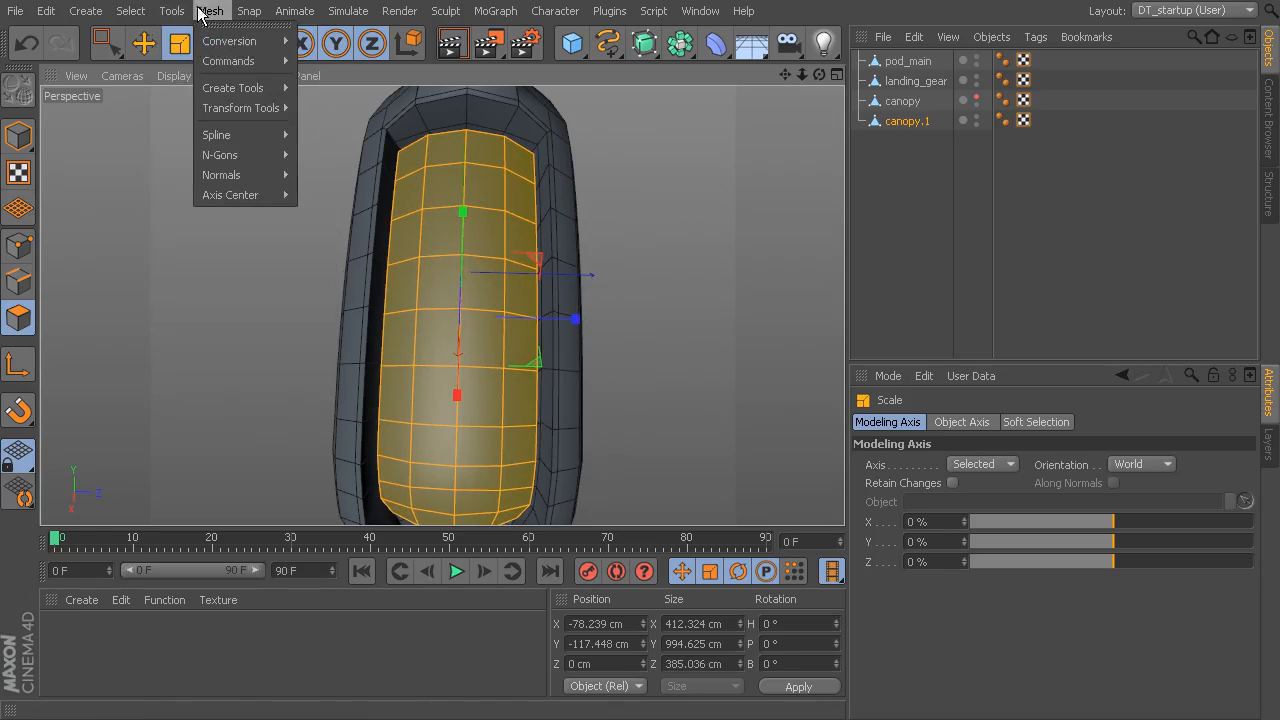
mouse_move(253, 62)
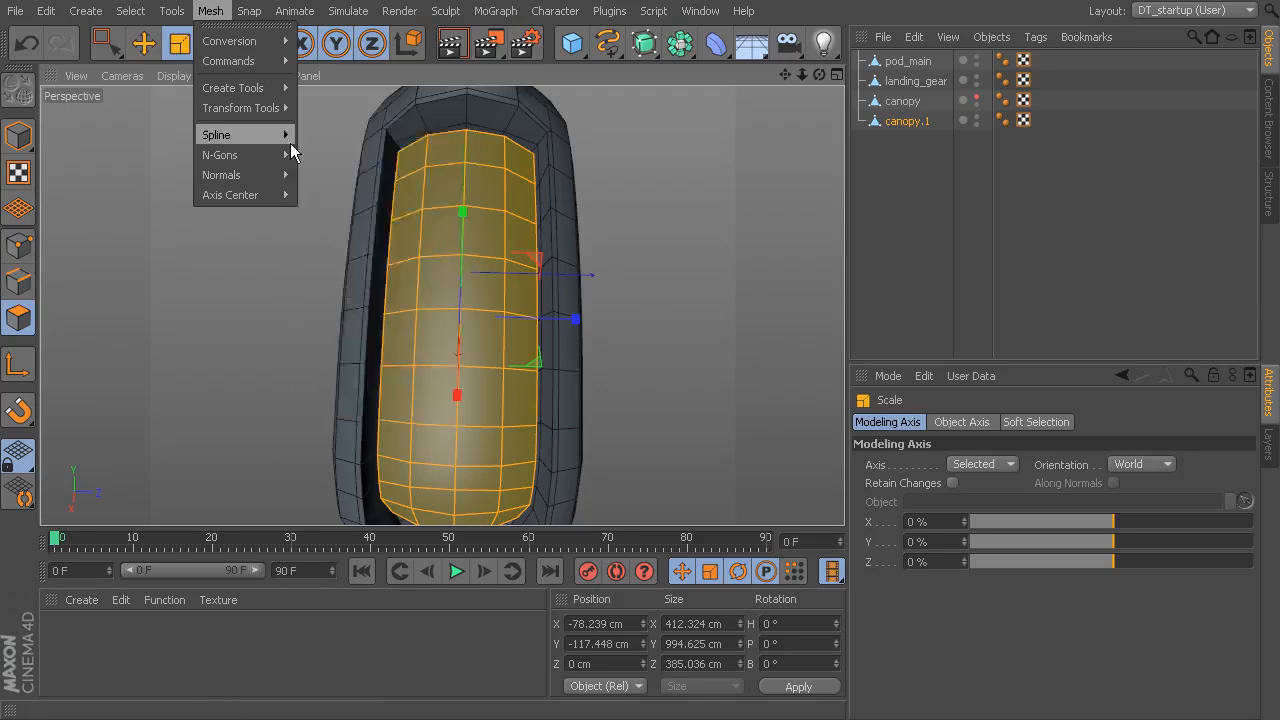
mouse_move(264, 106)
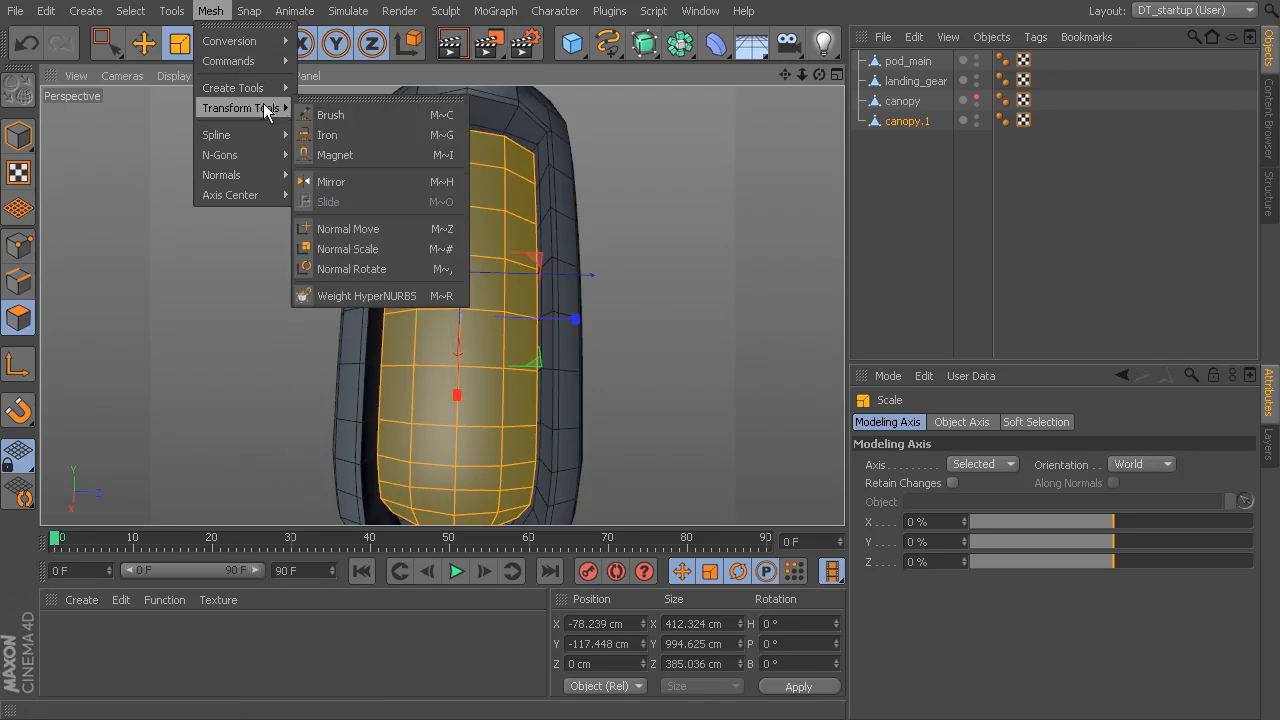
click(378, 249)
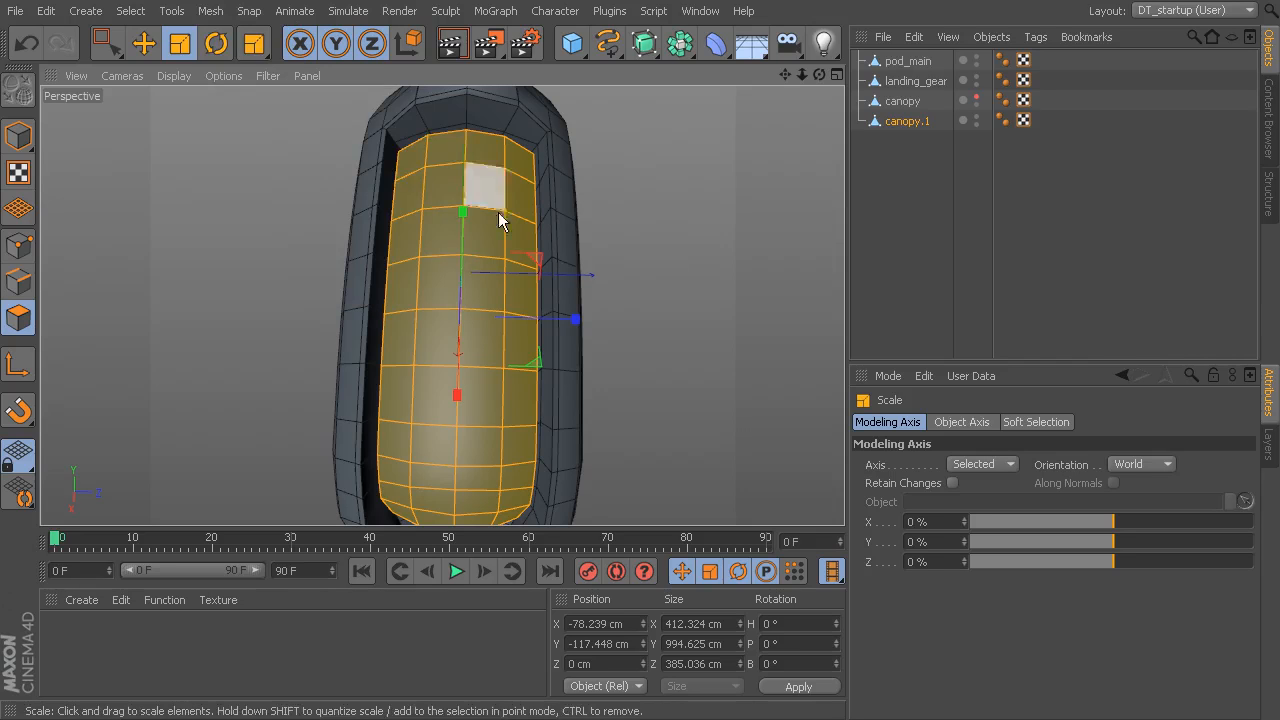
- Widen the selected polygons to about 430 cm in Z and lengthen them to about 1064 cm in Y
alt+drag(712, 303, 670, 326)
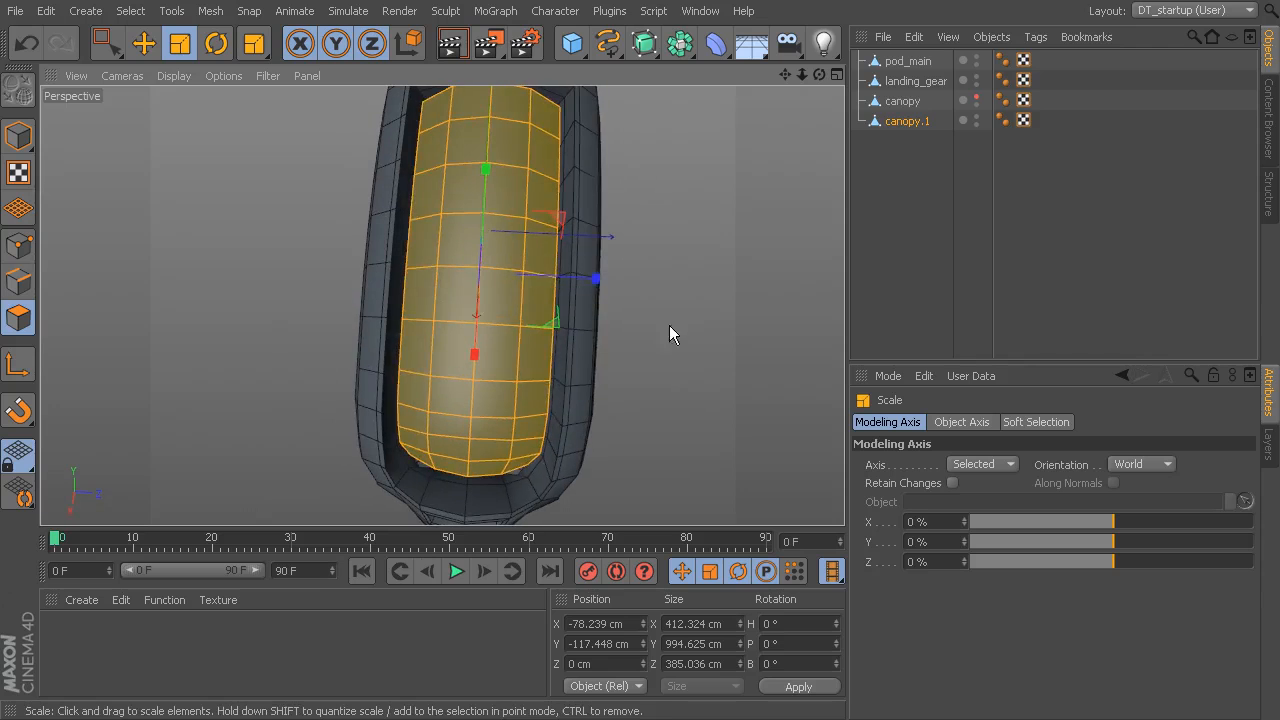
drag(602, 277, 610, 277)
alt+drag(610, 277, 525, 205)
drag(467, 138, 625, 239)
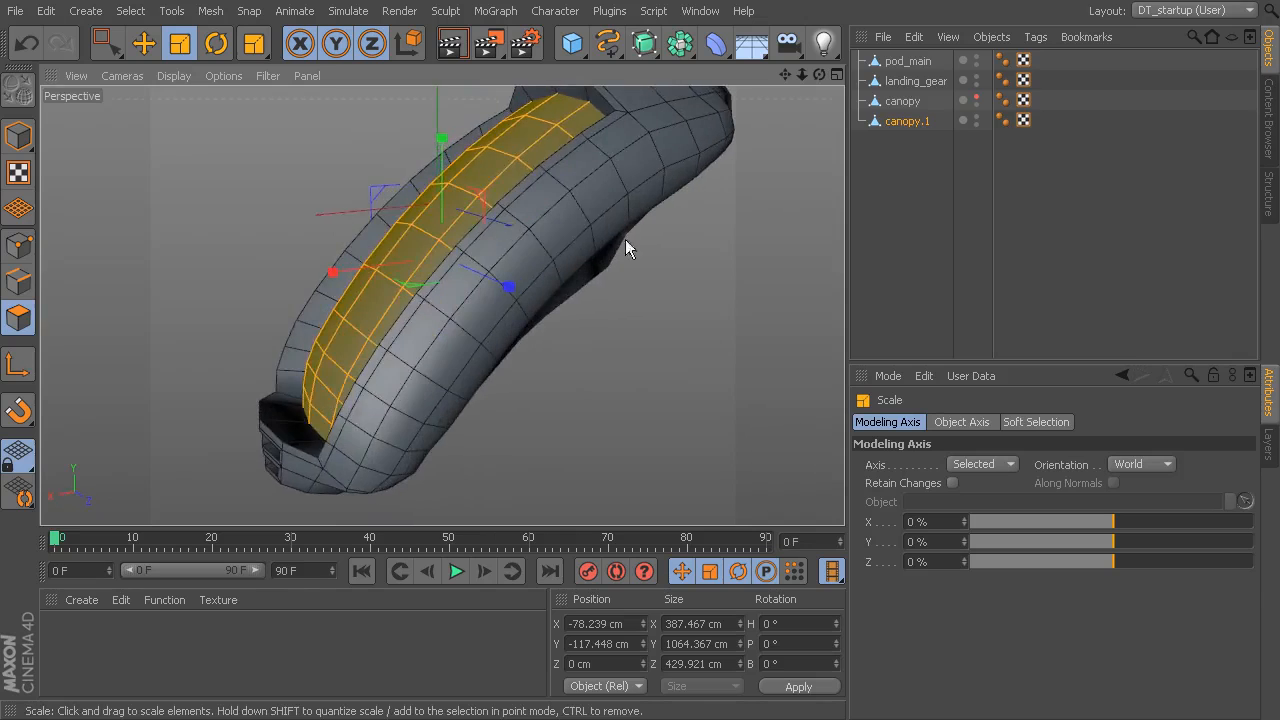
- Show the Front view in Point mode, clear the point selection and activate Rectangle Selection
middle_click(695, 361)
middle_click(520, 434)
scroll(409, 404, down, 3)
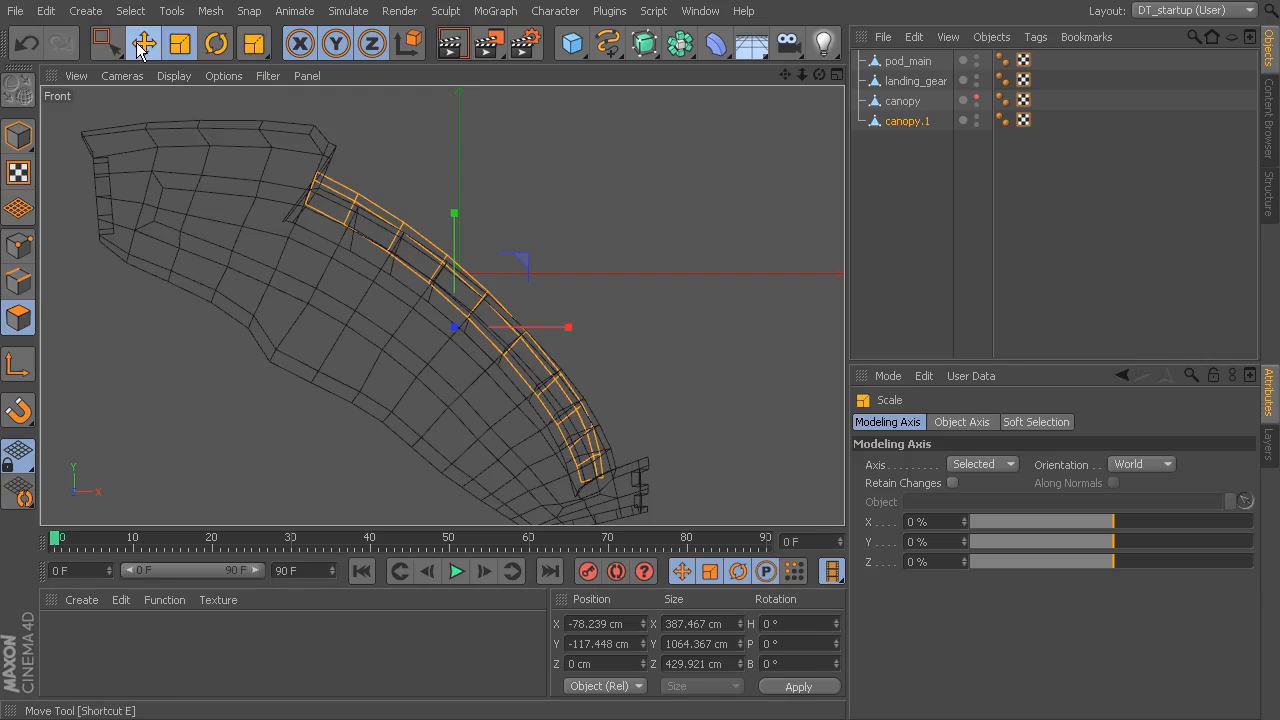
click(107, 42)
click(20, 245)
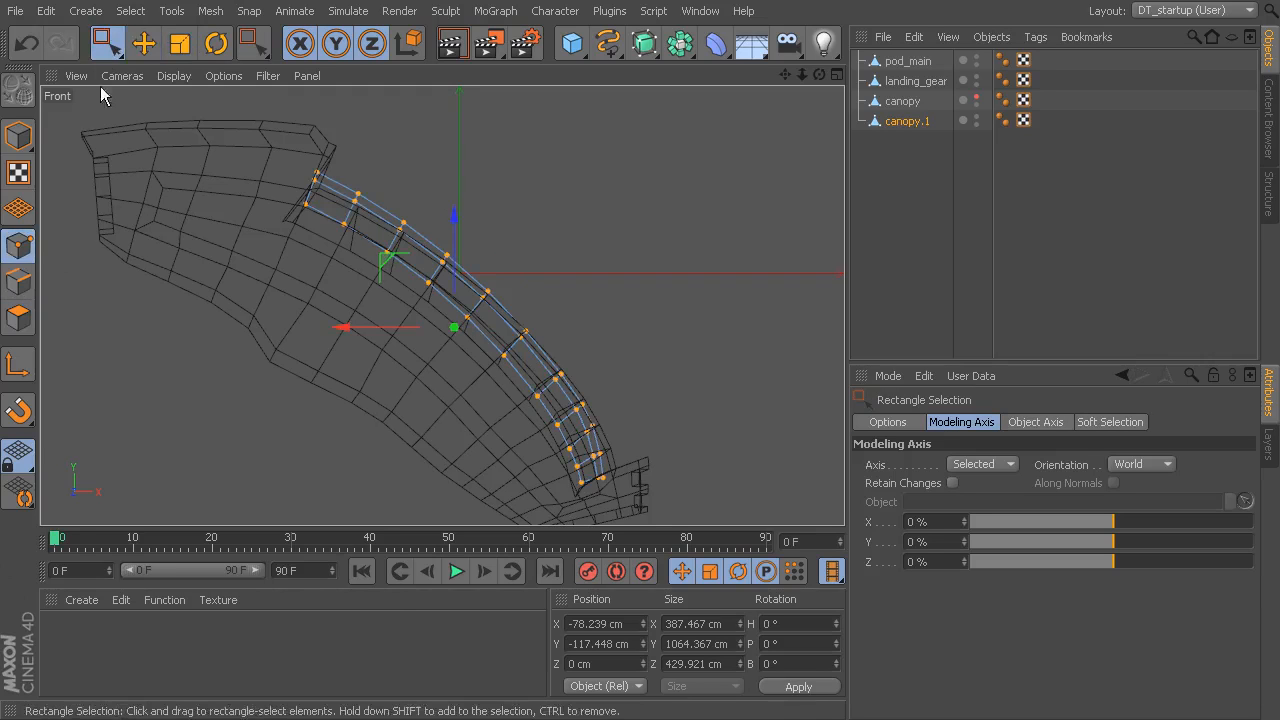
alt+middle_drag(278, 130, 330, 223)
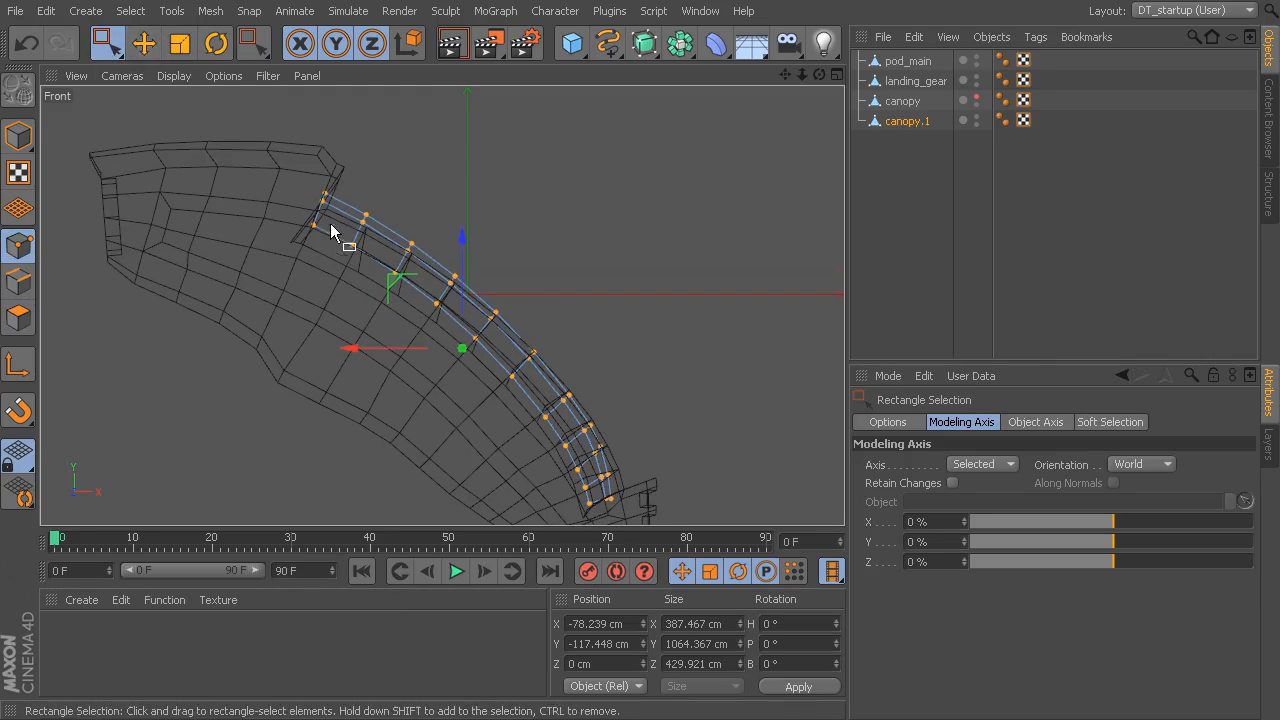
click(144, 43)
click(518, 258)
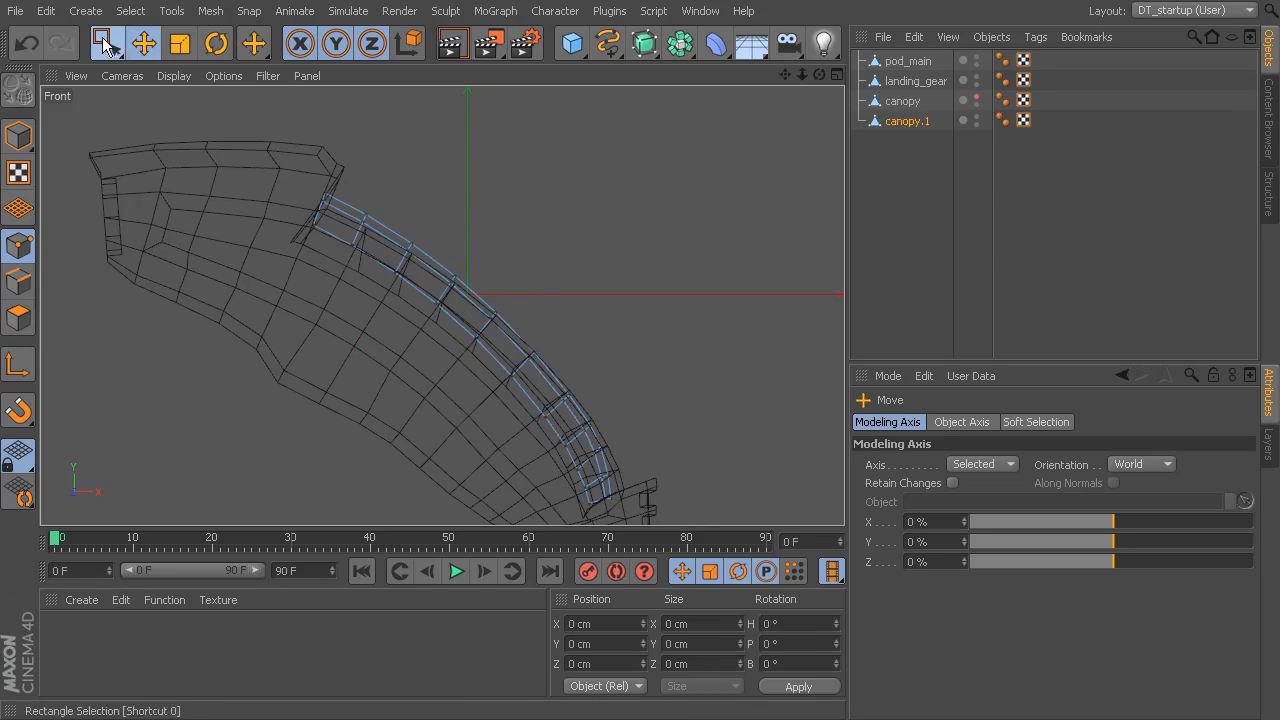
click(107, 43)
click(215, 108)
scroll(471, 280, up, 2)
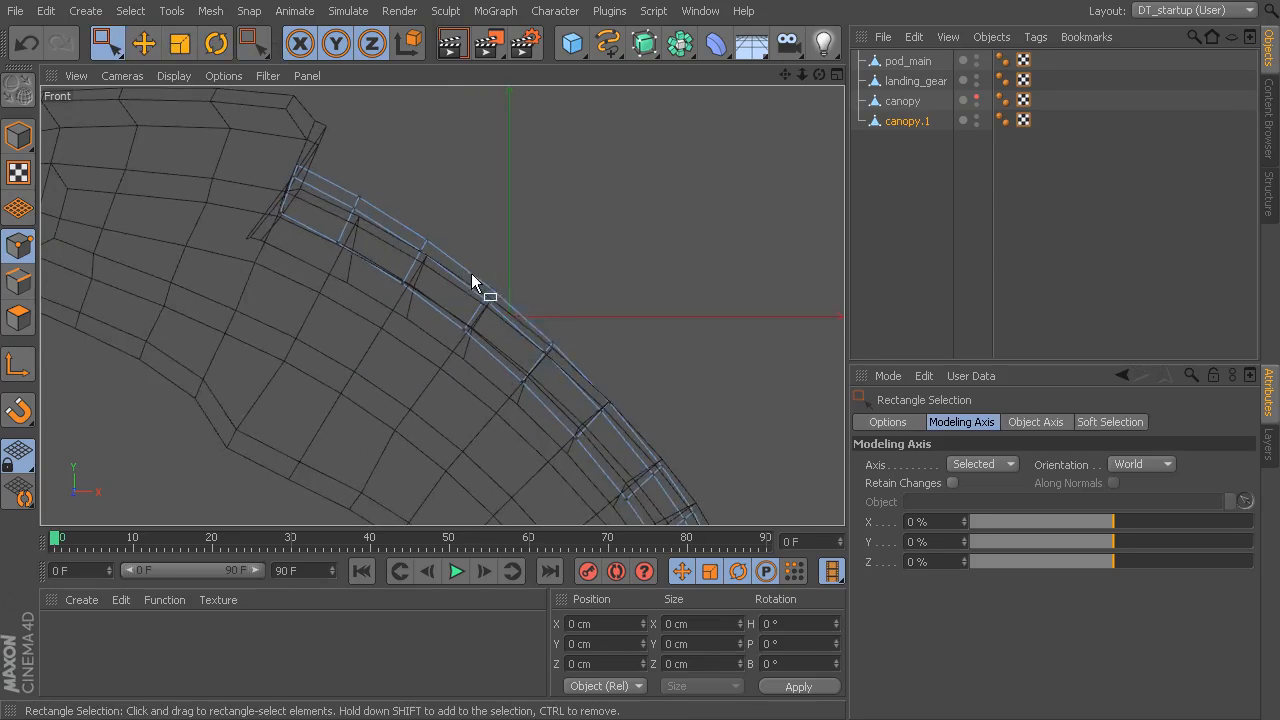
- Select the row of points across the middle of the canopy copy and move it down and inward into the pod
drag(515, 405, 515, 405)
scroll(567, 375, down, 4)
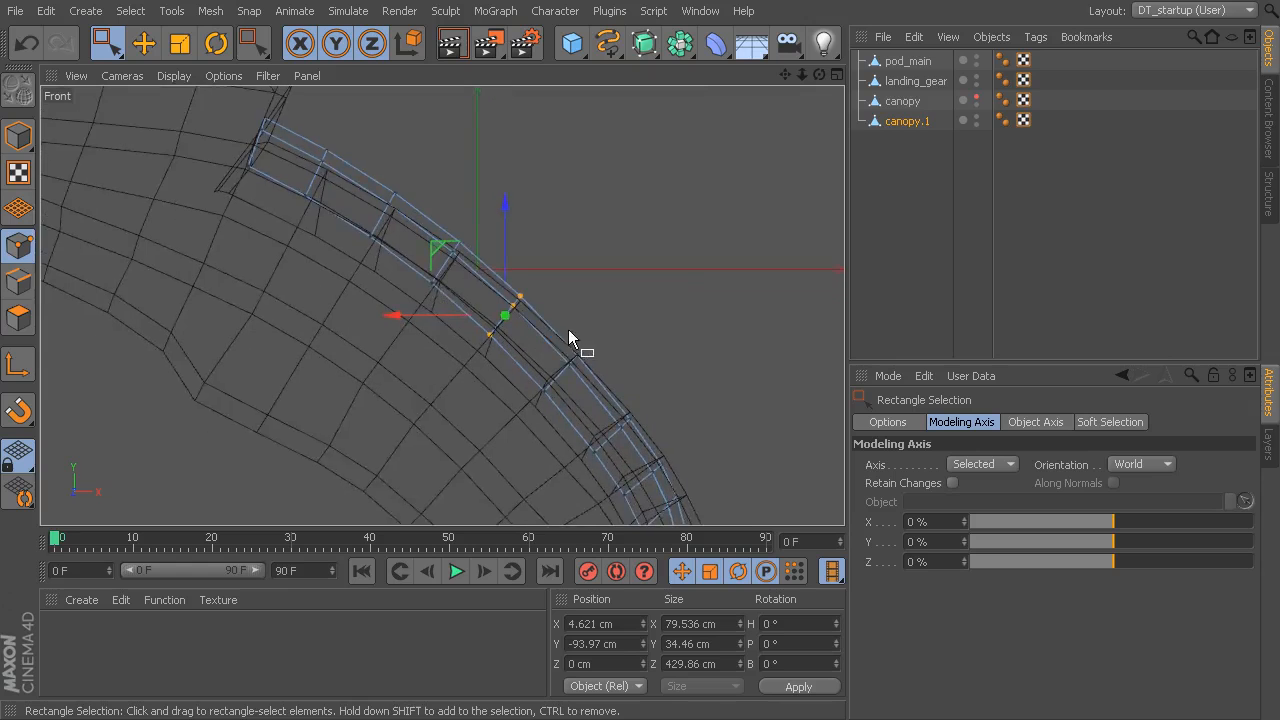
drag(509, 244, 506, 275)
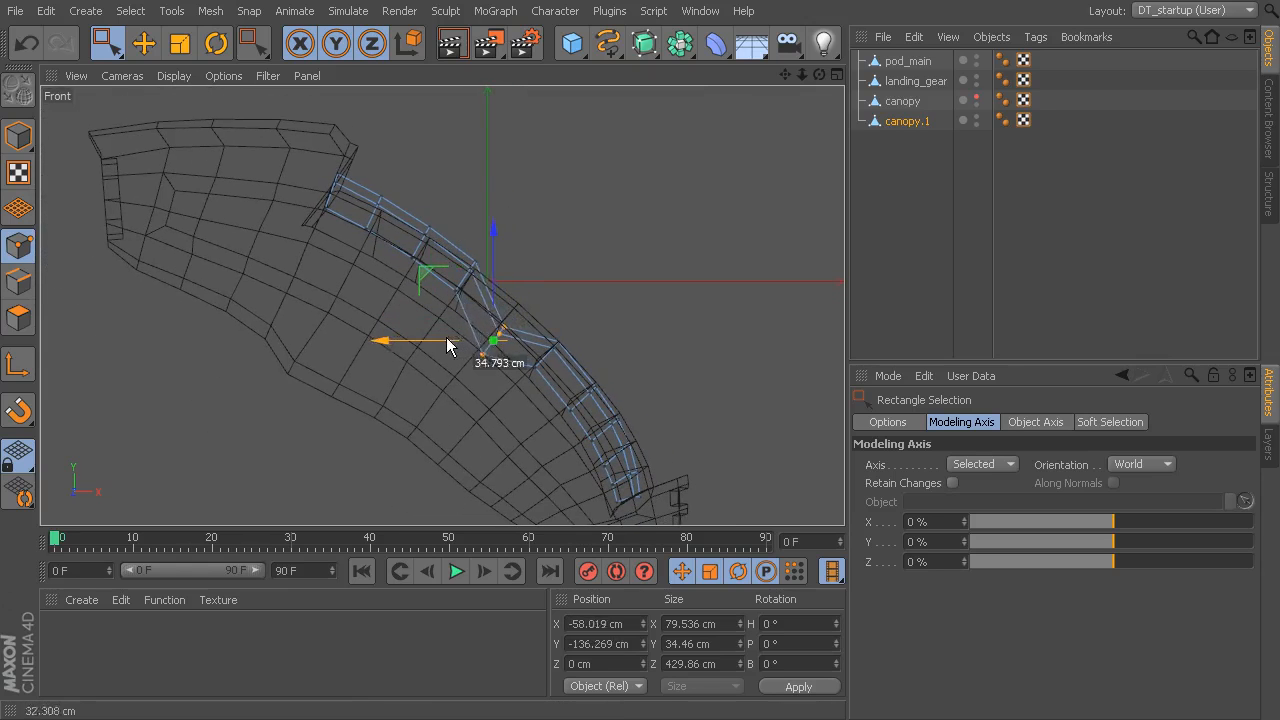
drag(447, 339, 444, 339)
- Move the neighbouring point rows toward the upper end down and inward to continue the sunken floor
drag(467, 262, 391, 331)
drag(425, 216, 425, 238)
key(ctrl+z)
drag(391, 278, 348, 281)
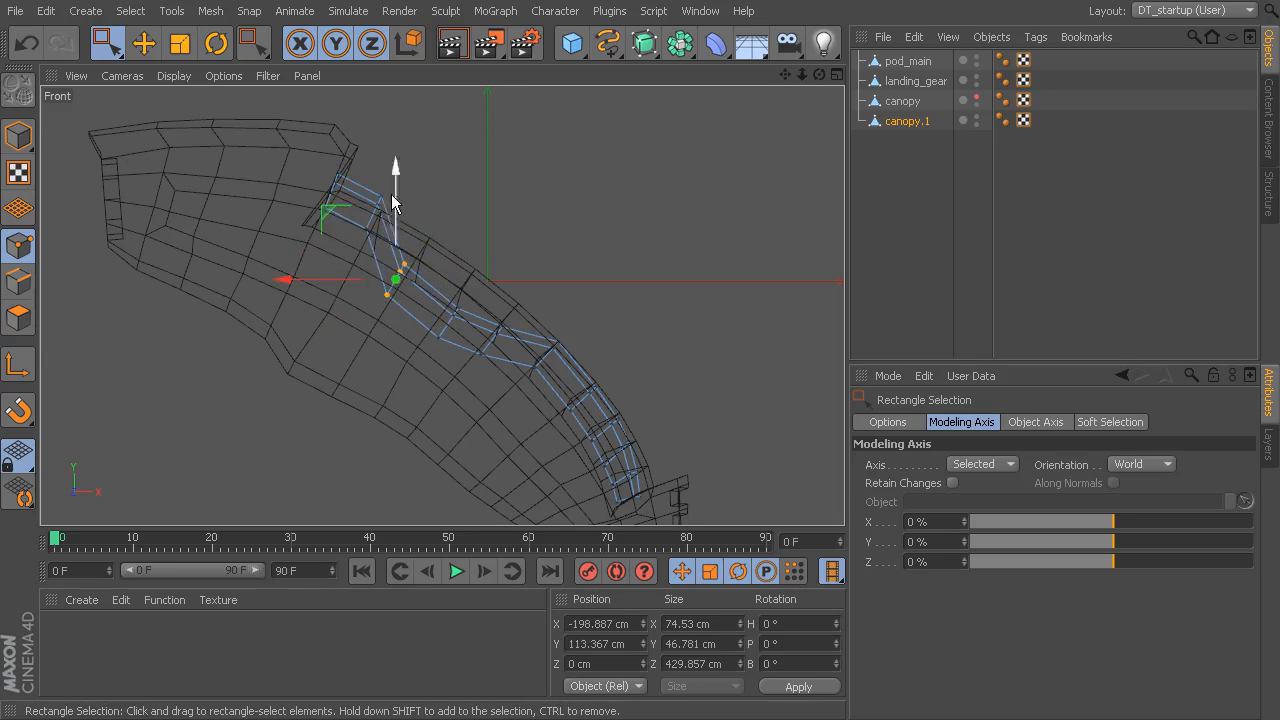
- Sink the point row nearest the upper end to about X -247 cm, Y 227 cm, and lower the row beside it
drag(365, 232, 362, 233)
drag(376, 174, 369, 211)
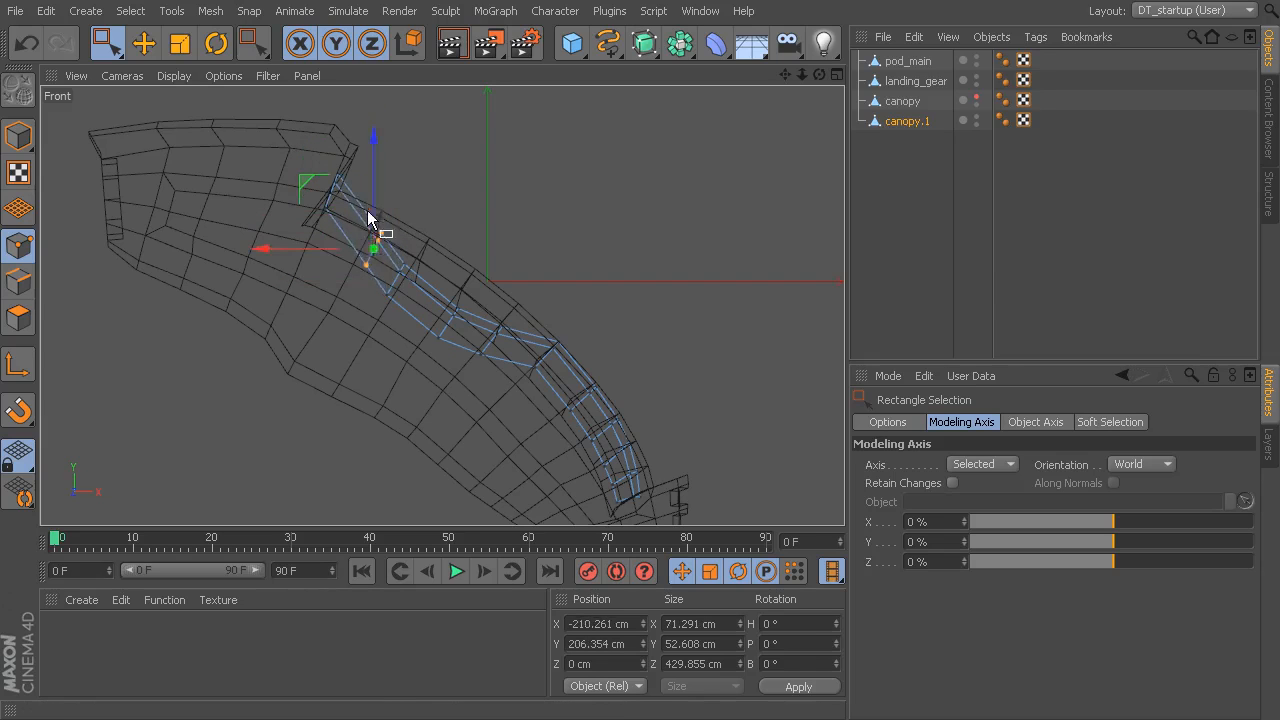
drag(311, 250, 308, 251)
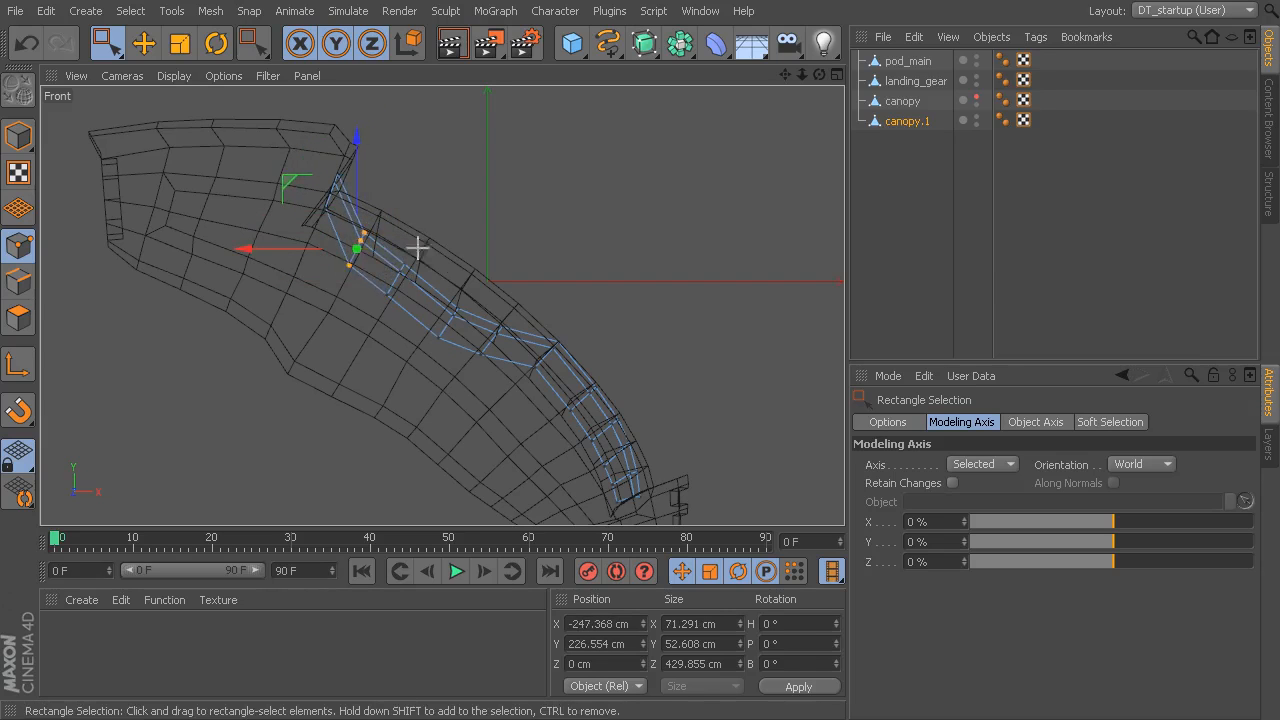
drag(394, 232, 394, 243)
- Move the point row below the sunken middle down and inward to about X -50 cm, Y -285 cm
alt+middle_drag(550, 361, 460, 288)
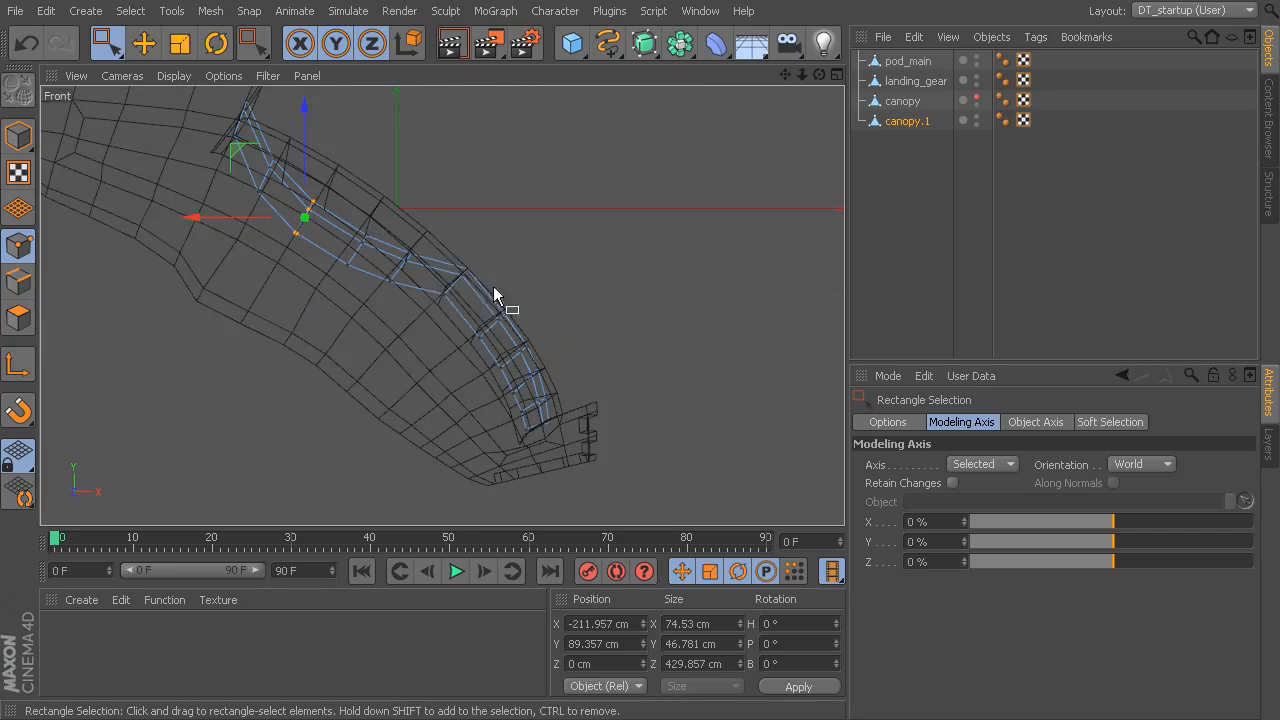
drag(457, 235, 456, 266)
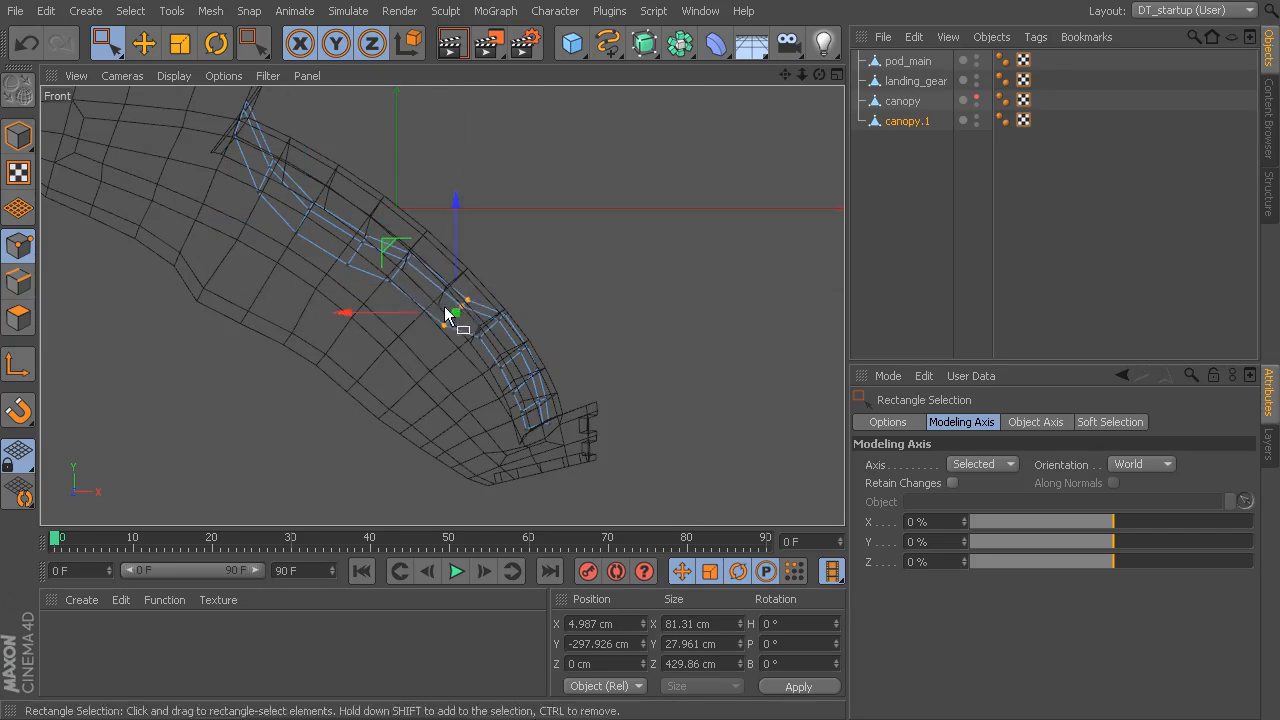
drag(414, 313, 443, 295)
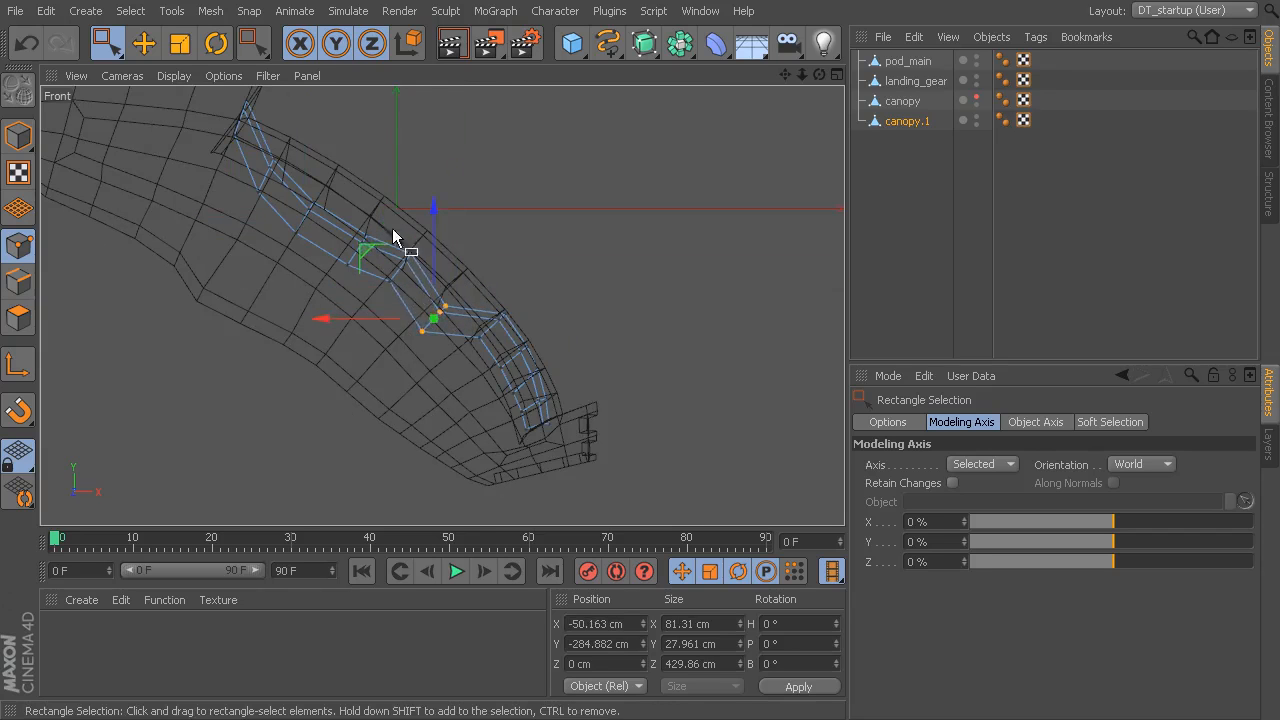
- Select the inner points of the middle row and reposition them to about X -67 cm, Y -142 cm
drag(401, 227, 403, 241)
drag(362, 281, 383, 283)
key(e)
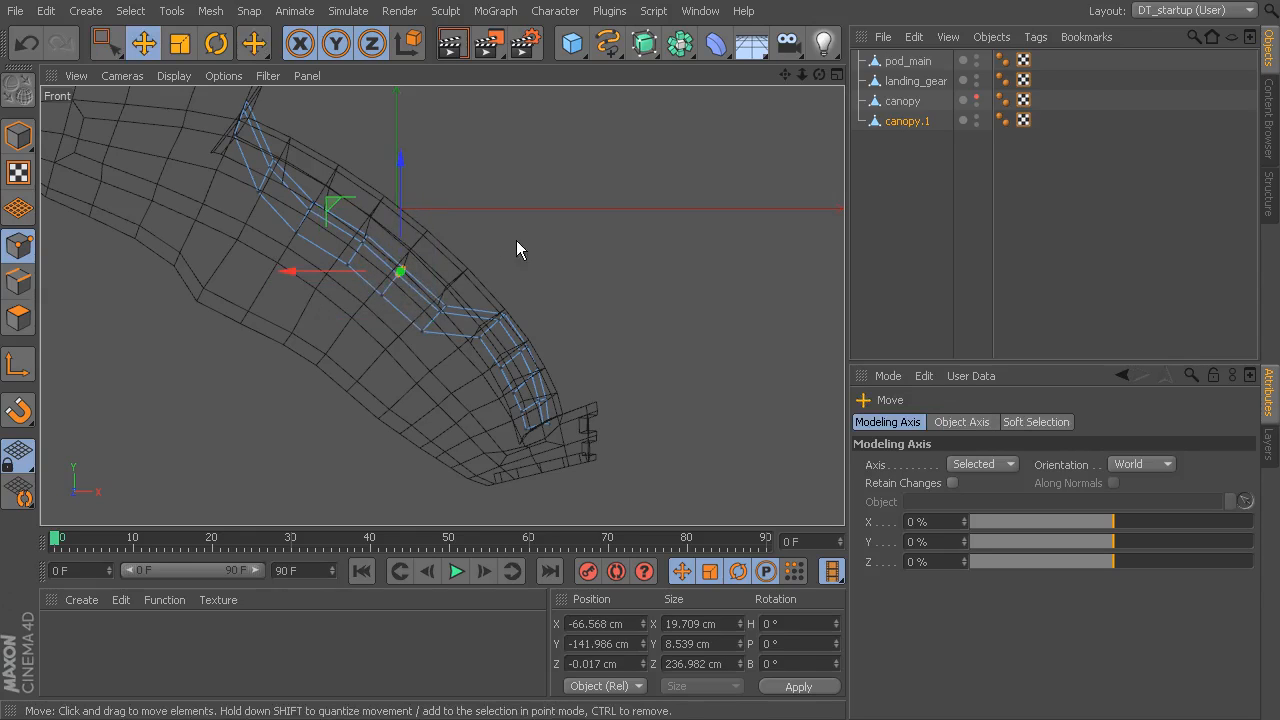
key(0)
- In the Perspective view, reposition the first side points of the sunken surface, undoing unwanted changes
middle_click(524, 216)
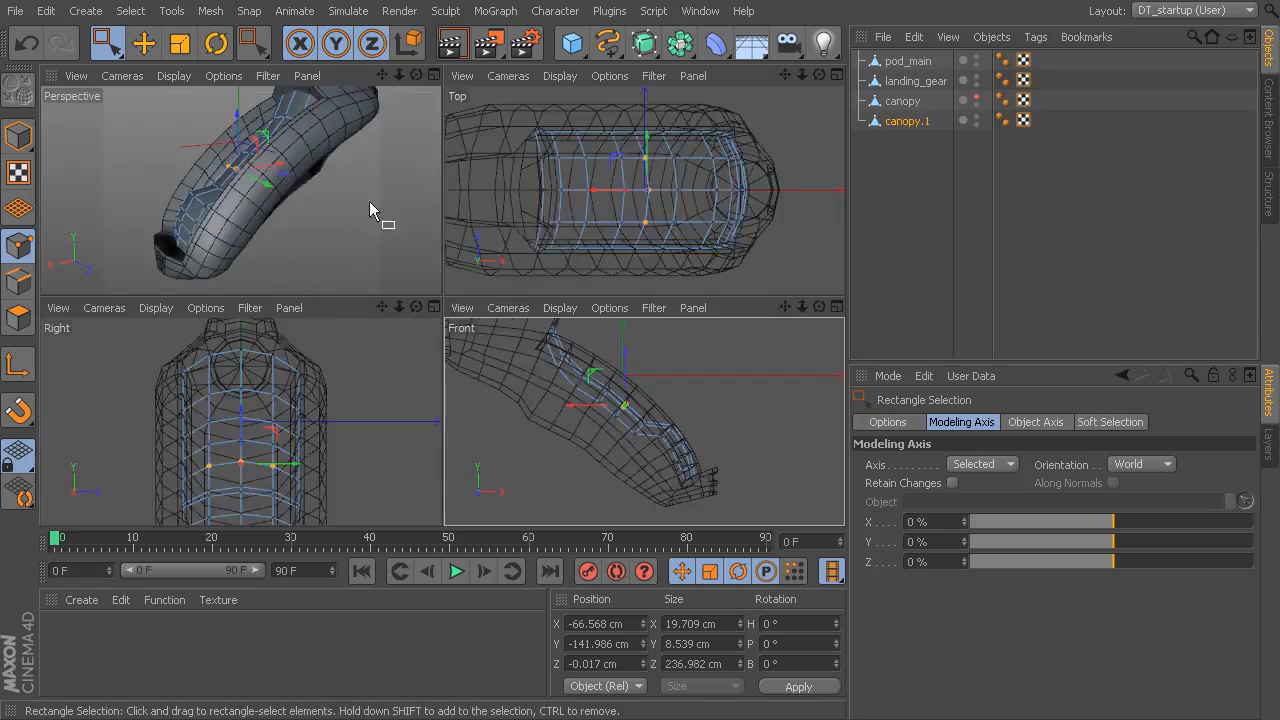
middle_click(369, 201)
alt+drag(406, 234, 630, 381)
alt+drag(509, 334, 400, 256)
key(ctrl+z)
click(356, 338)
key(ctrl+z)
drag(326, 356, 349, 339)
drag(424, 233, 426, 244)
- Select the opposite side edge points of a middle row and shift them along Y and X
drag(329, 245, 530, 330)
alt+drag(530, 330, 700, 325)
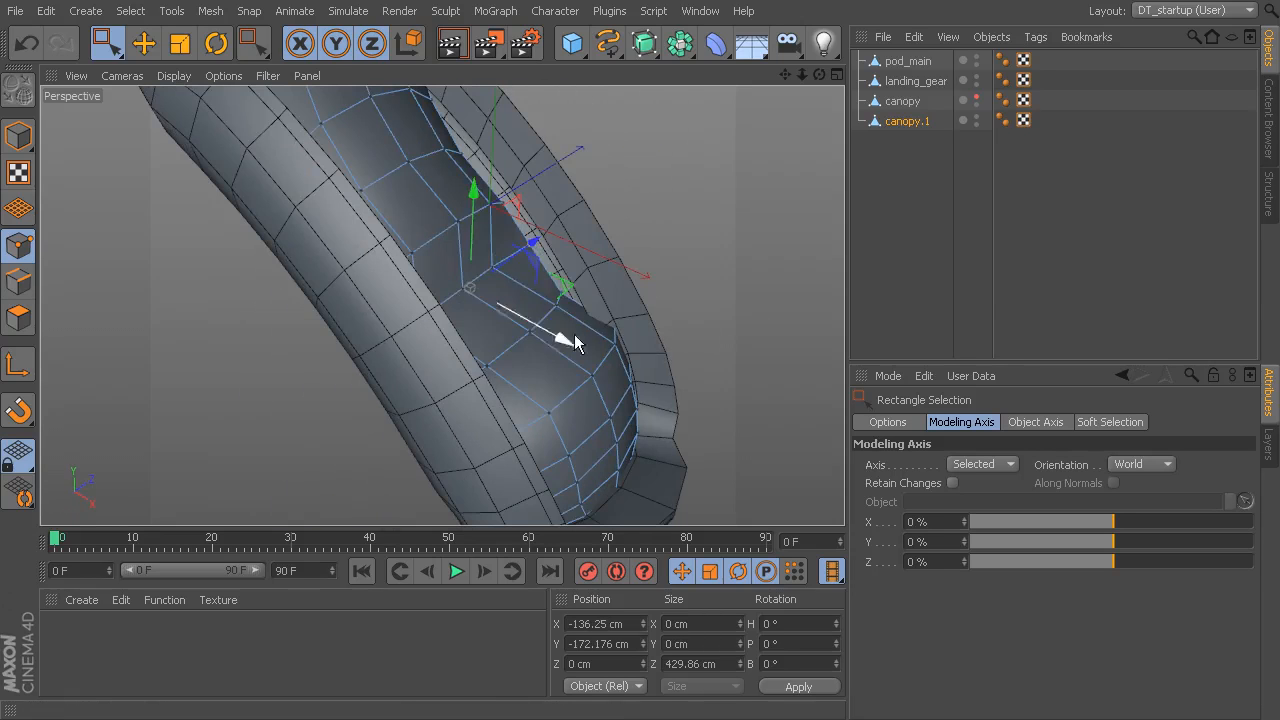
drag(478, 204, 478, 186)
drag(564, 327, 466, 259)
- Shift the remaining uneven side points along both long edges so the sunken surface runs smoothly inside the pod
alt+drag(585, 307, 424, 302)
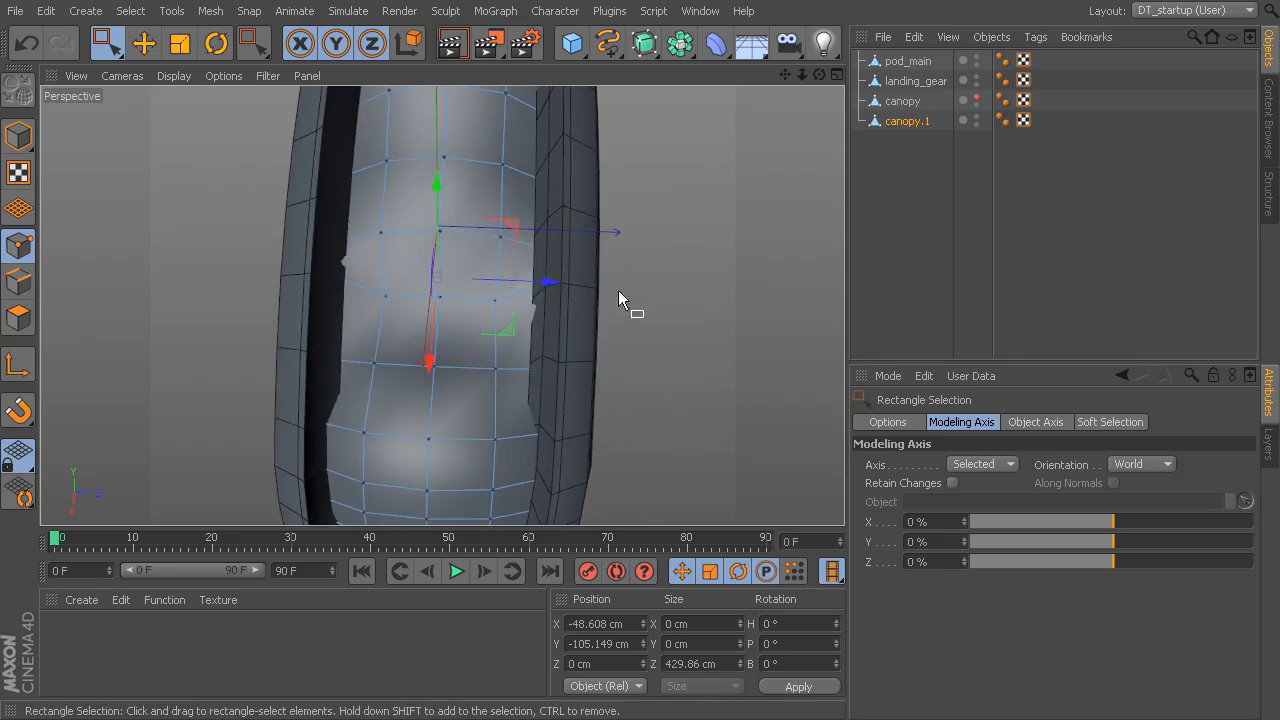
alt+drag(552, 270, 517, 220)
drag(383, 250, 381, 252)
alt+drag(443, 303, 451, 161)
drag(522, 281, 494, 265)
drag(540, 200, 360, 206)
shift+drag(360, 206, 342, 232)
alt+drag(342, 232, 385, 272)
drag(429, 214, 488, 297)
drag(441, 178, 504, 342)
- Clear the point selection, return to Model mode and rename the canopy copy as interior
click(665, 361)
click(20, 137)
click(196, 165)
alt+drag(196, 165, 528, 284)
click(490, 253)
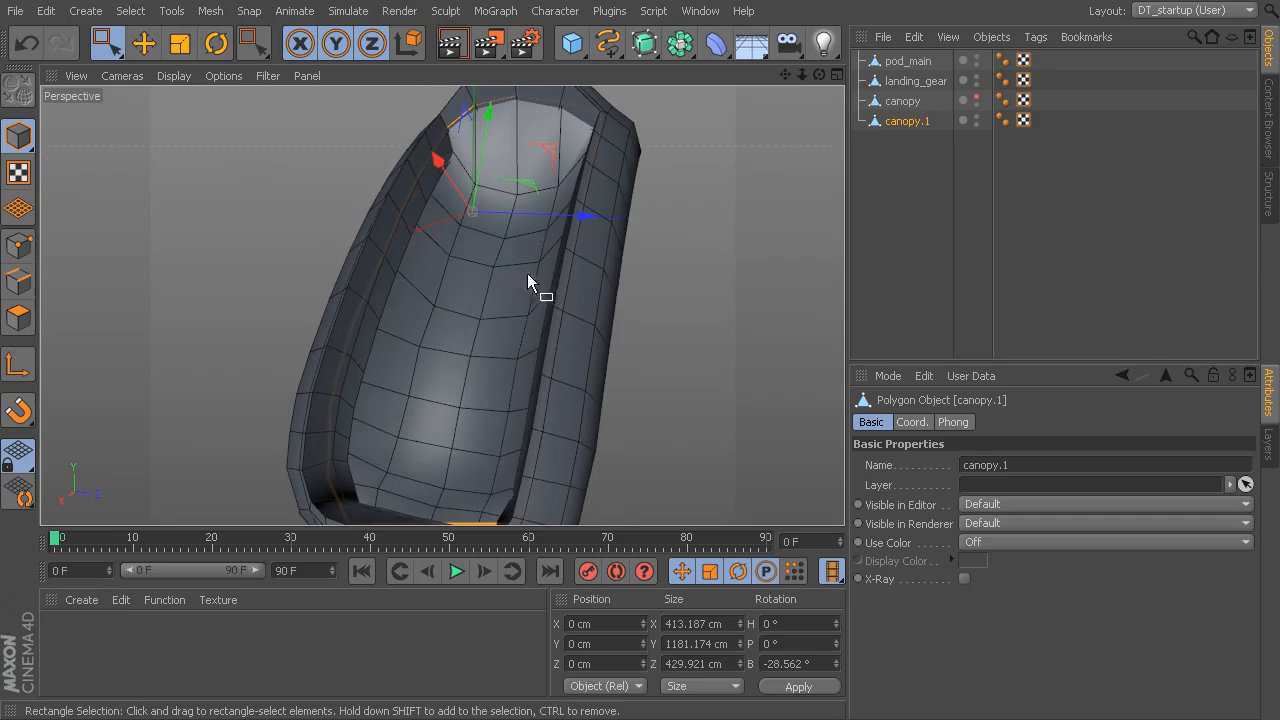
double_click(924, 124)
text(interior)
key(Return)
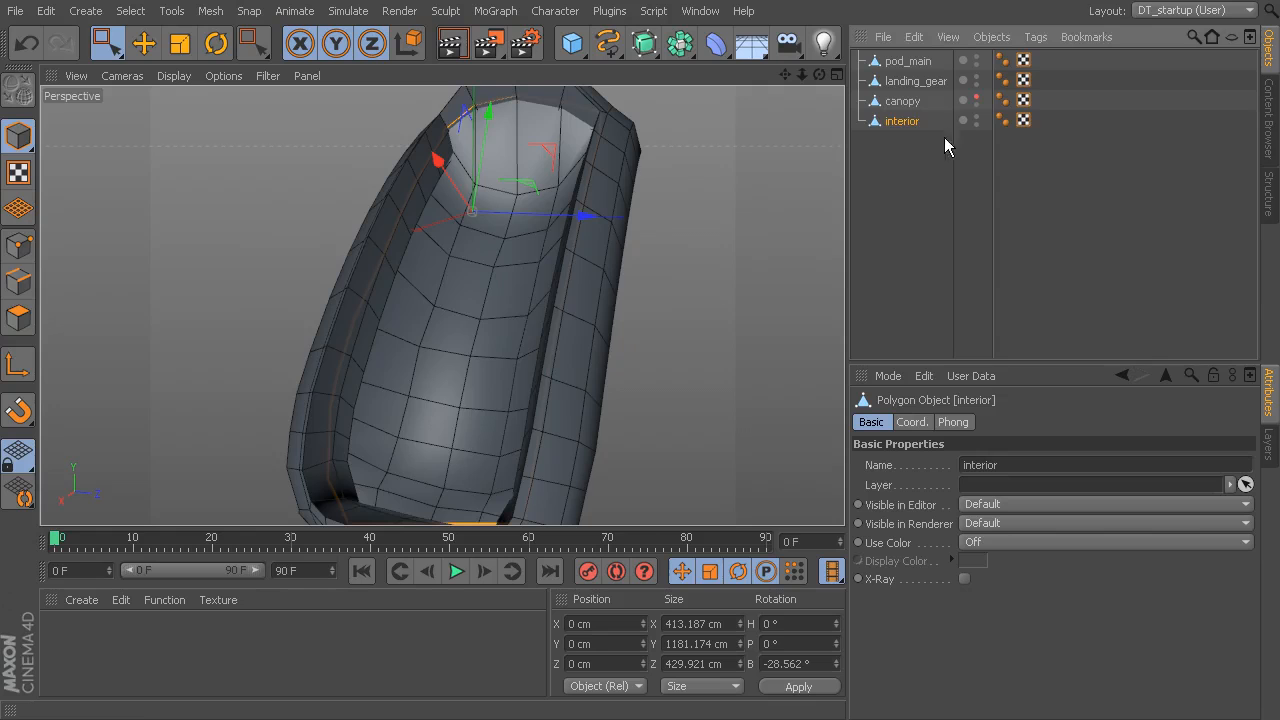
- Show the canopy to check it over the interior surface, hide it again and clear the object selection
click(976, 97)
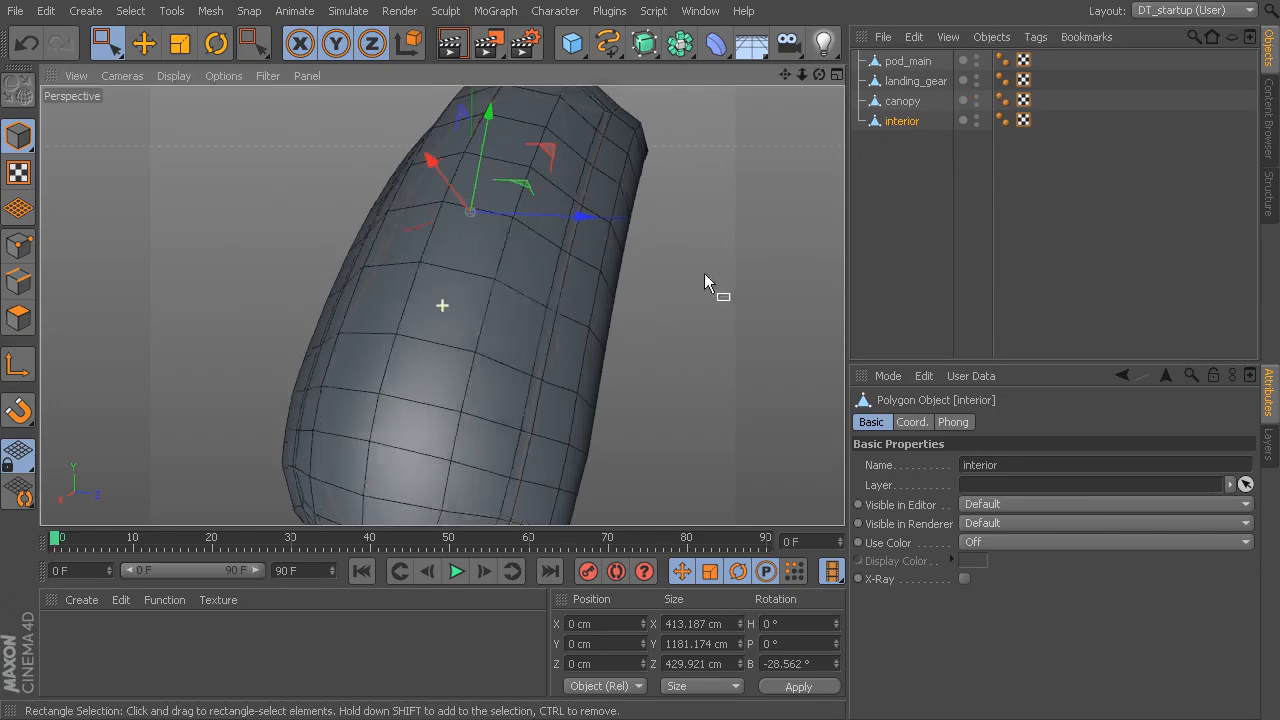
click(976, 100)
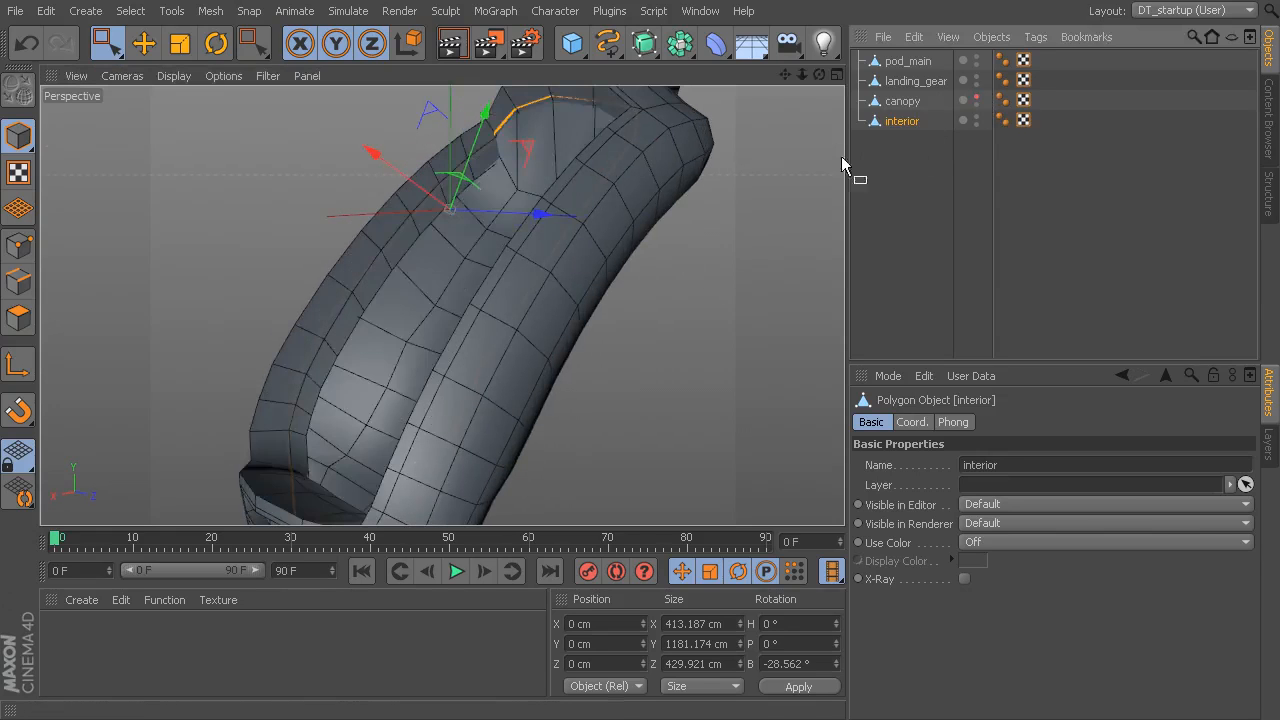
alt+drag(841, 156, 726, 327)
click(55, 148)
alt+drag(420, 235, 414, 307)
alt+middle_drag(529, 285, 557, 325)
alt+right_drag(557, 325, 580, 336)
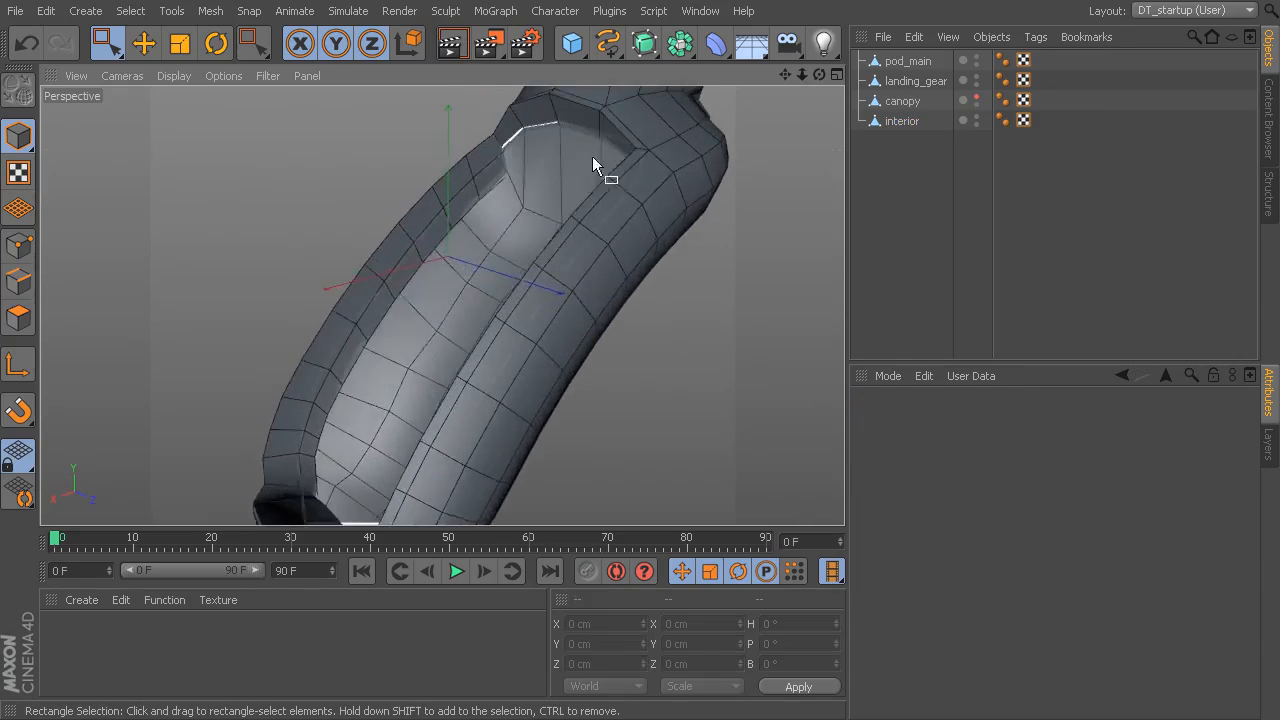
- Select pod_main, examine from several angles how its opening's inner lip meets the interior surface, and deselect it
click(601, 105)
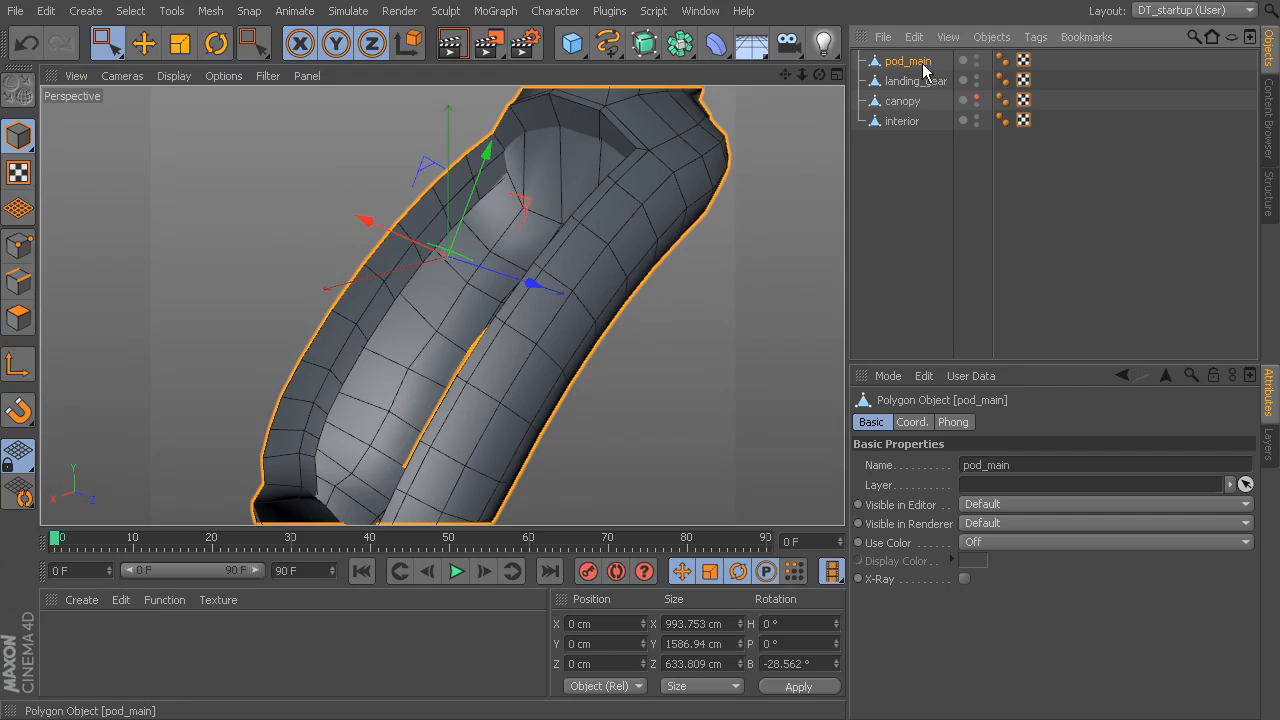
alt+right_drag(728, 292, 683, 289)
alt+drag(442, 305, 725, 246)
alt+middle_drag(725, 246, 726, 227)
alt+right_drag(693, 273, 735, 290)
alt+drag(735, 290, 812, 262)
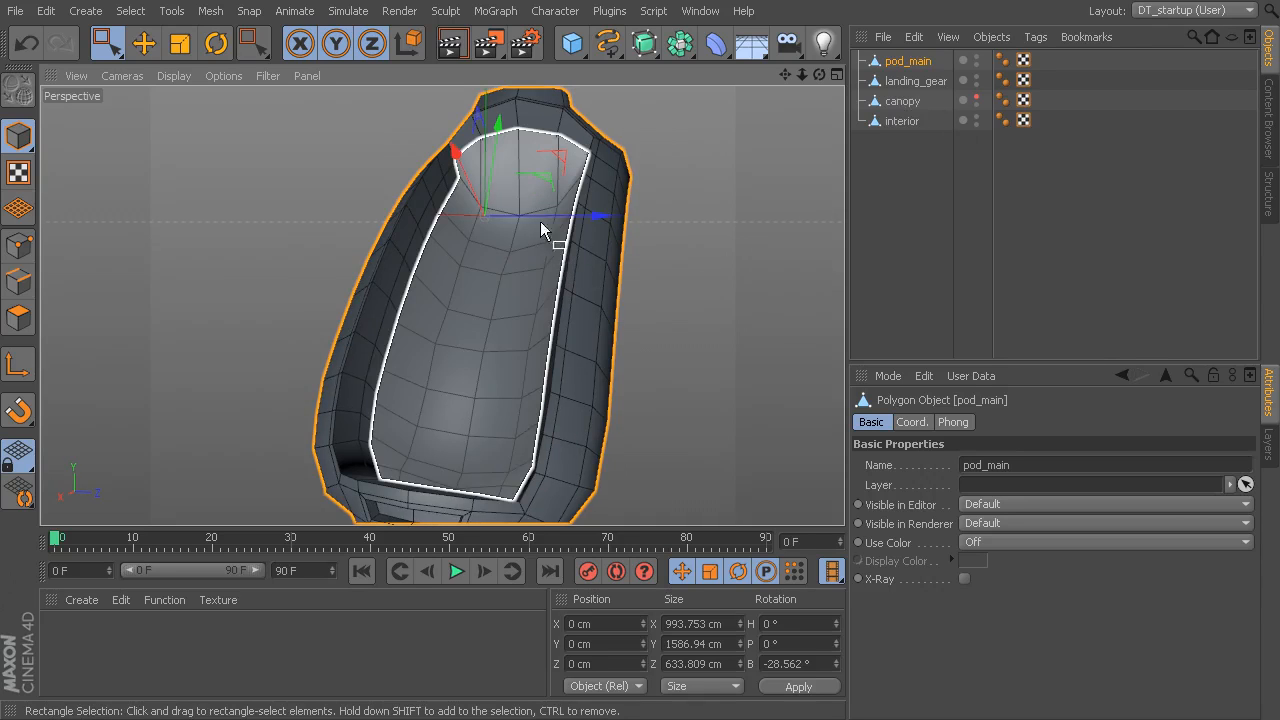
alt+drag(686, 275, 554, 318)
alt+drag(685, 360, 639, 285)
click(697, 272)
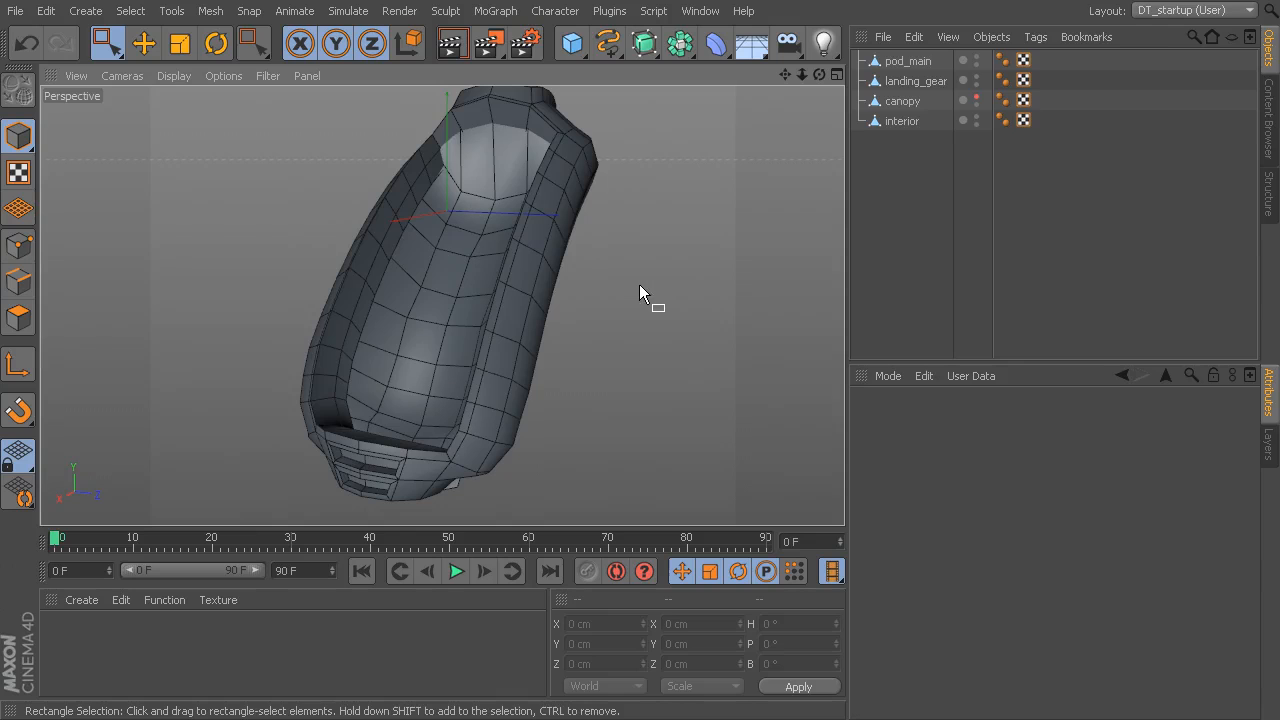